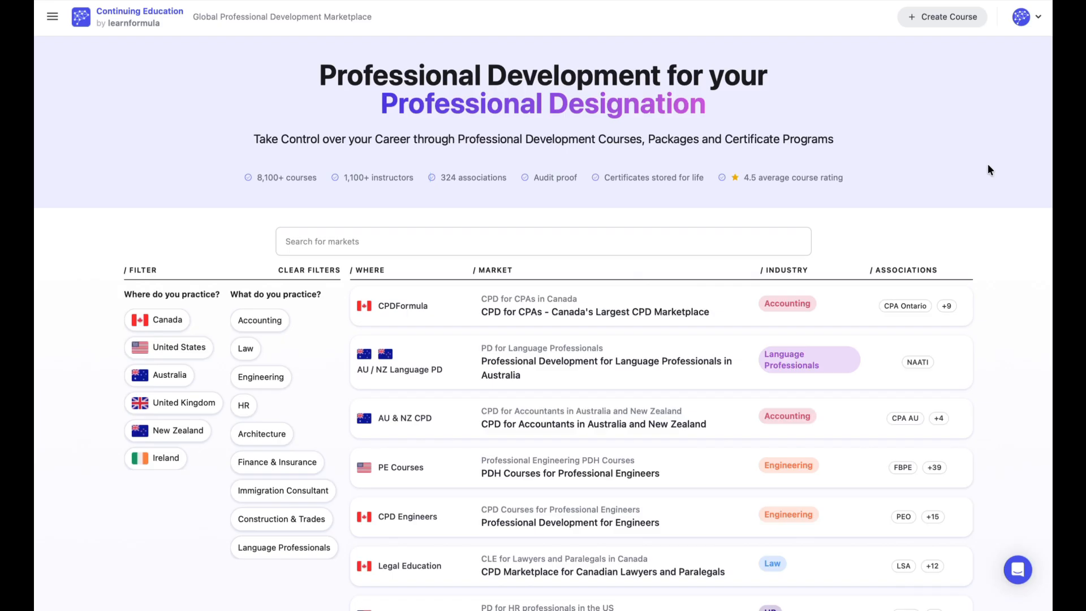
Create a new course from an own idea, titled "Strategic Business Management in the 21st Century".
{"action": "left_click", "coordinate": [959, 17]}
{"action": "scroll", "coordinate": [903, 60], "scroll_direction": "down", "scroll_amount": 1}
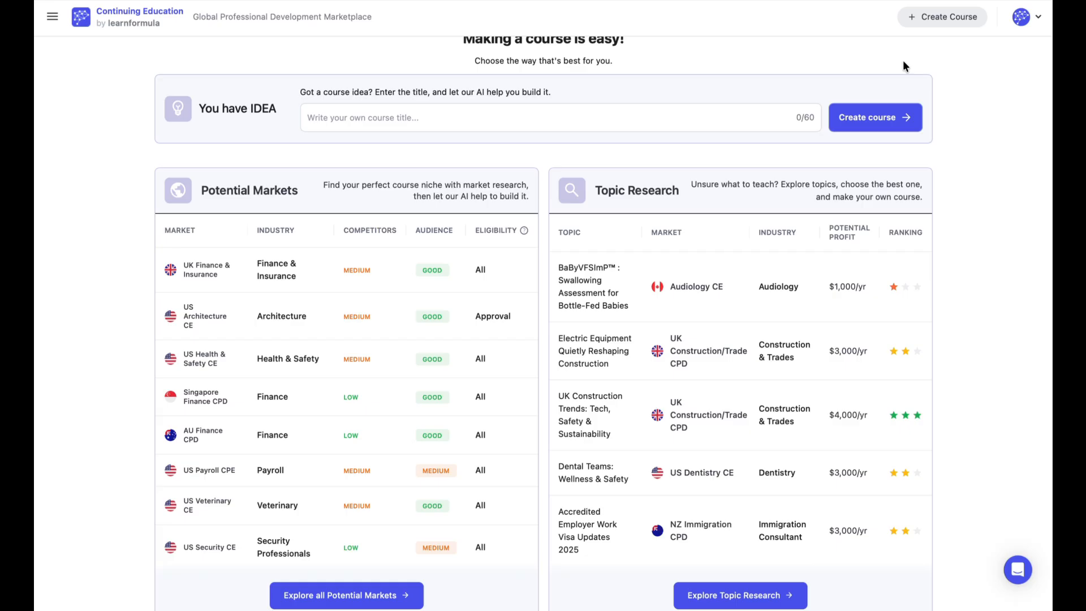
{"action": "left_click", "coordinate": [763, 113]}
{"action": "type", "text": "Strategic Business Management in the 21st Century"}
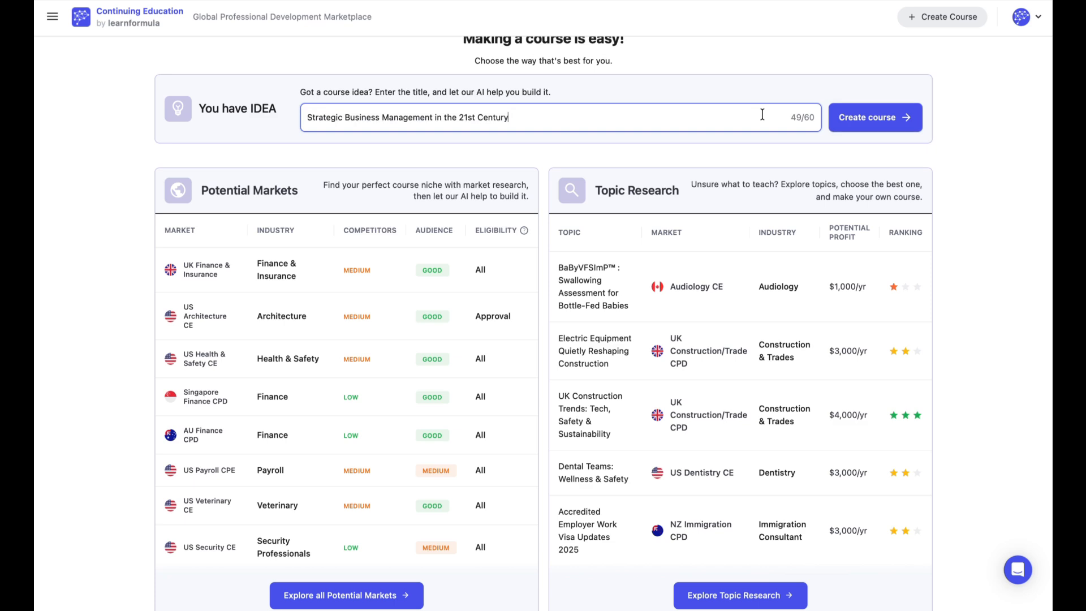
{"action": "left_click", "coordinate": [859, 119]}
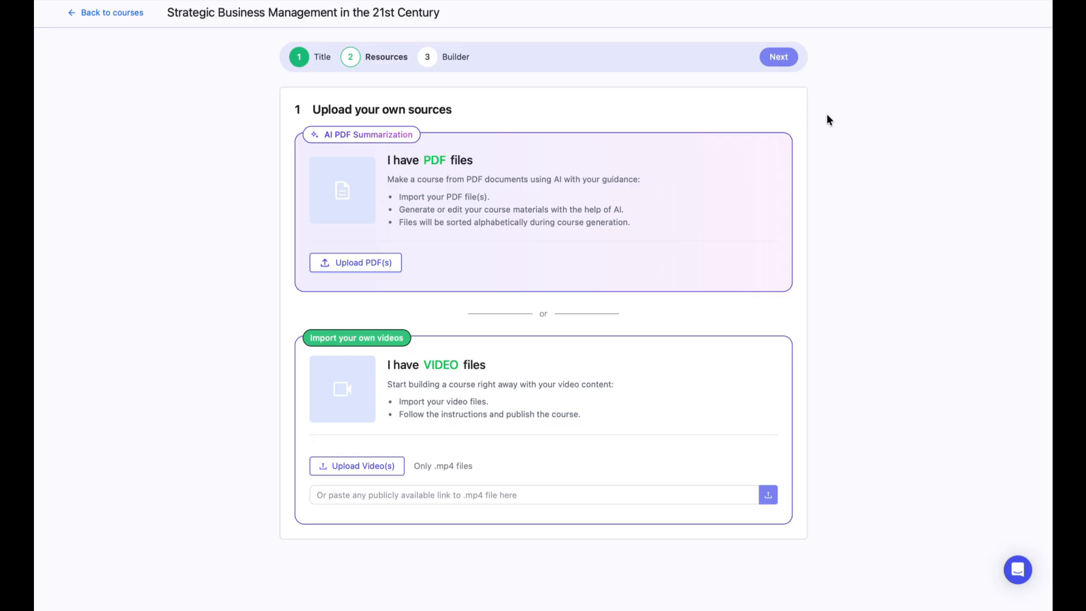
Upload 8-1-61-191.pdf from the Downloads folder as the PDF source for the course.
{"action": "left_click", "coordinate": [364, 270]}
{"action": "left_click", "coordinate": [463, 205]}
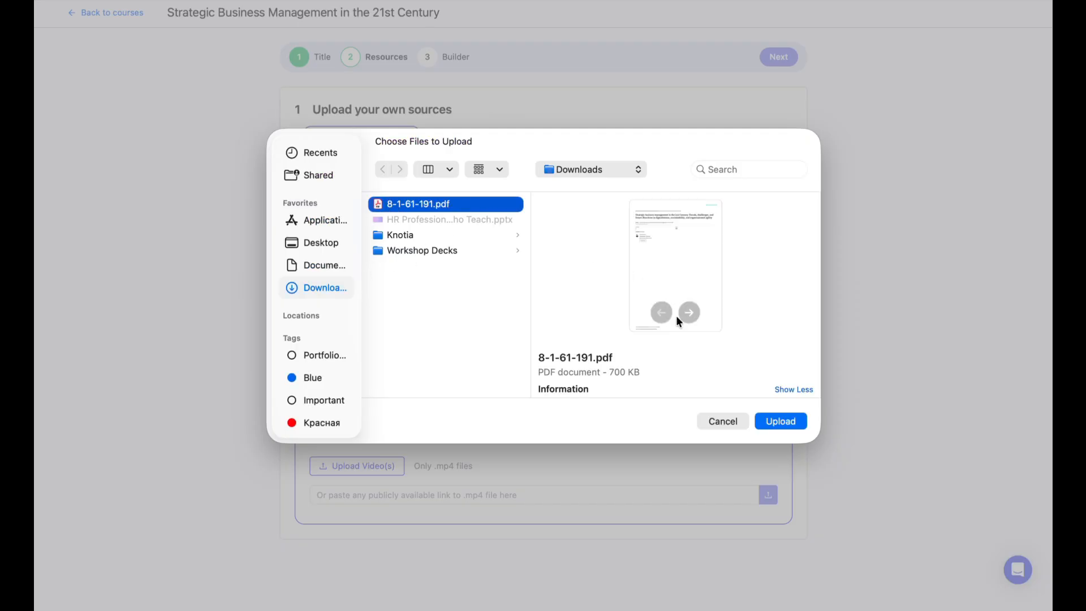
{"action": "left_click", "coordinate": [789, 421]}
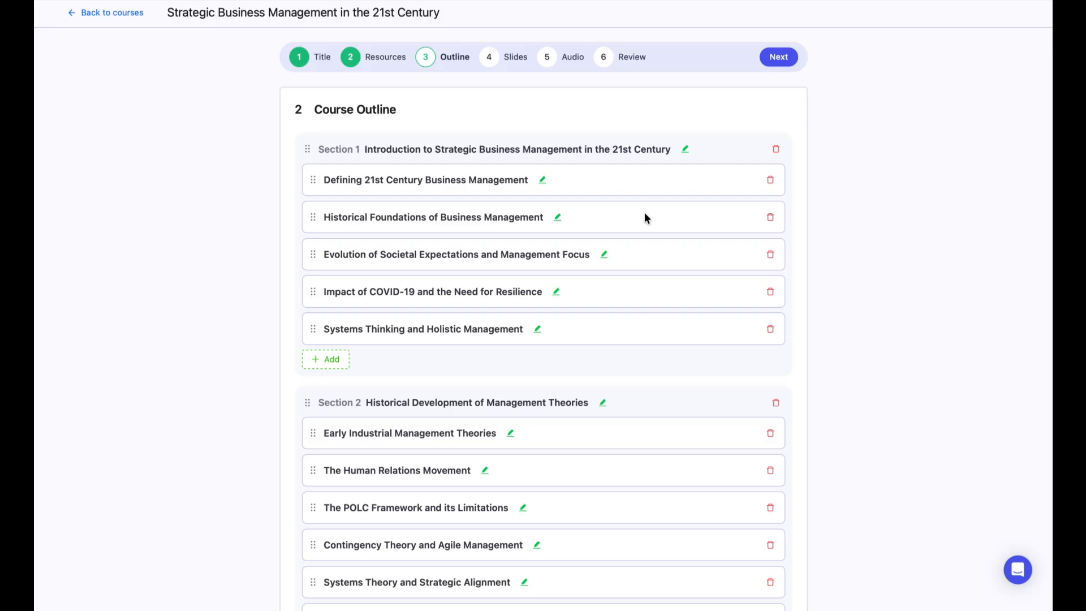
Delete the "Defining 21st Century Business Management" module from Section 1 of the course outline.
{"action": "left_click", "coordinate": [543, 181]}
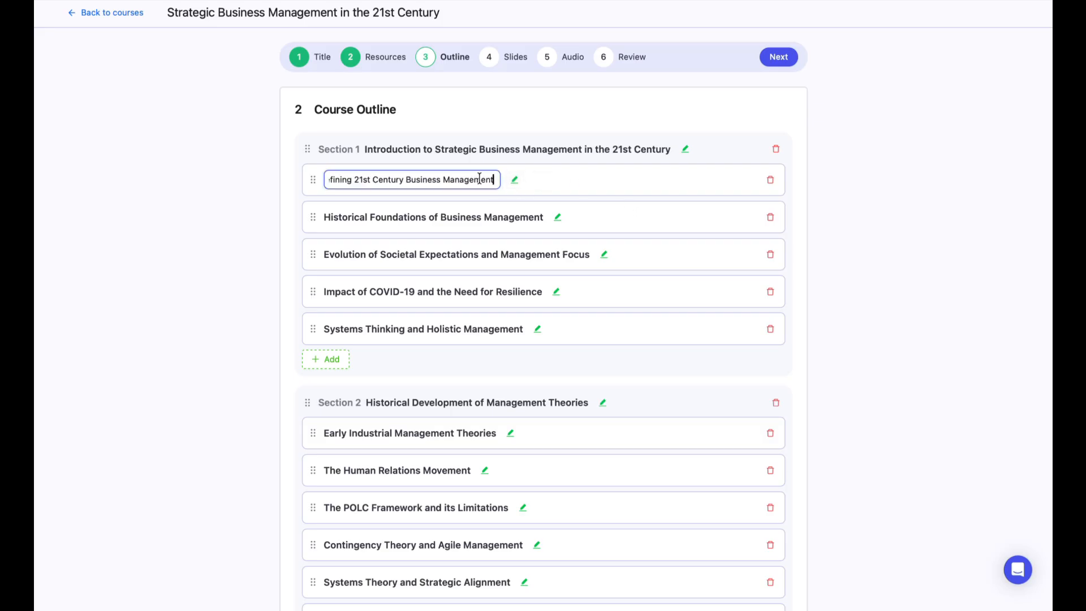
{"action": "left_click", "coordinate": [278, 187]}
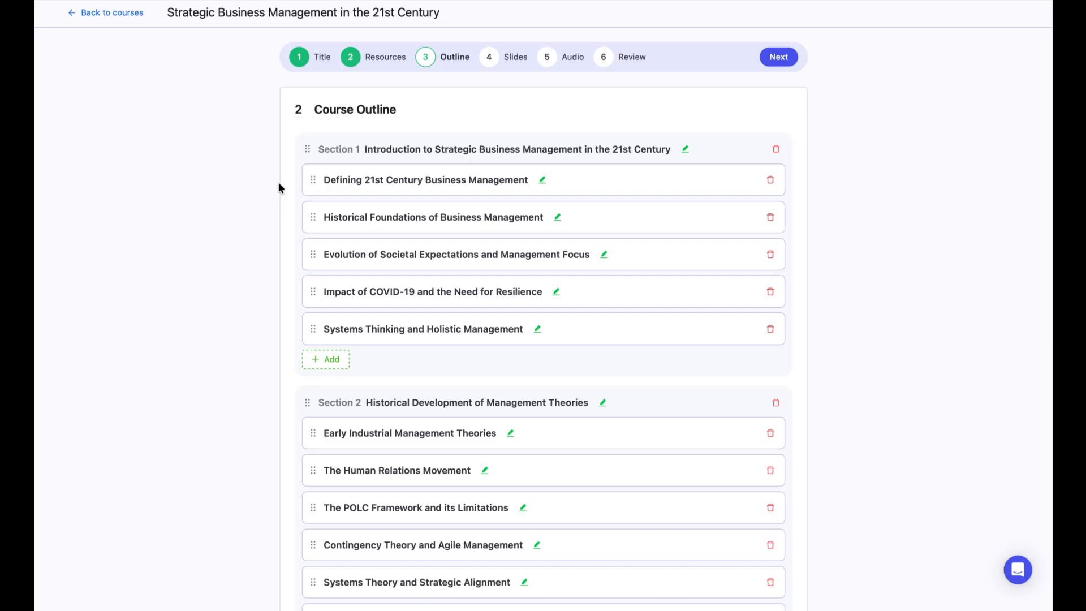
{"action": "left_click", "coordinate": [769, 181]}
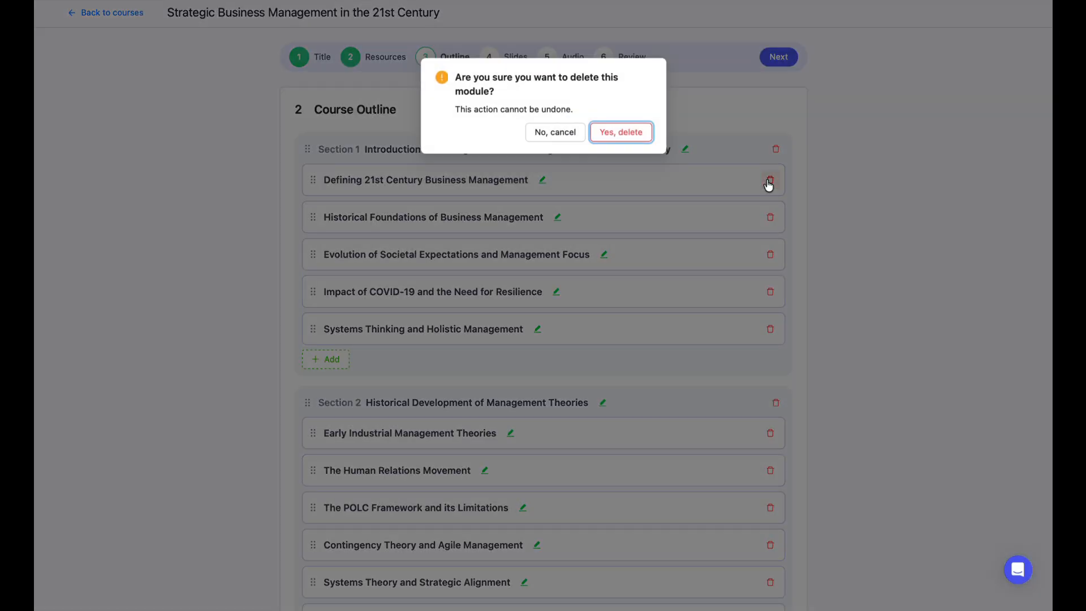
{"action": "left_click", "coordinate": [628, 133]}
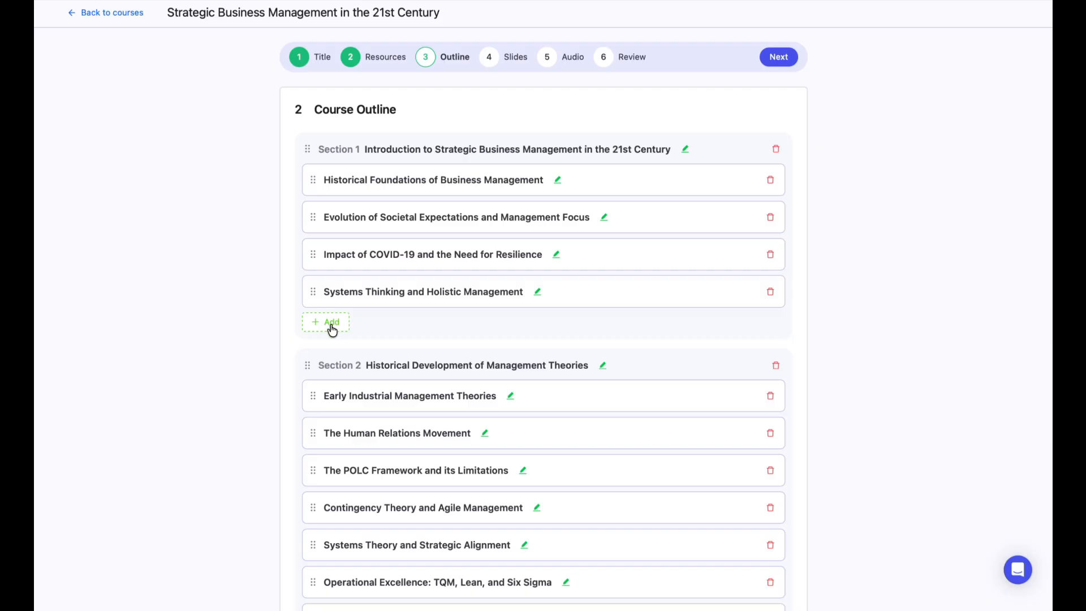
Check the course outline down to its last section and continue to the slide builder.
{"action": "scroll", "coordinate": [331, 326], "scroll_direction": "down", "scroll_amount": 20}
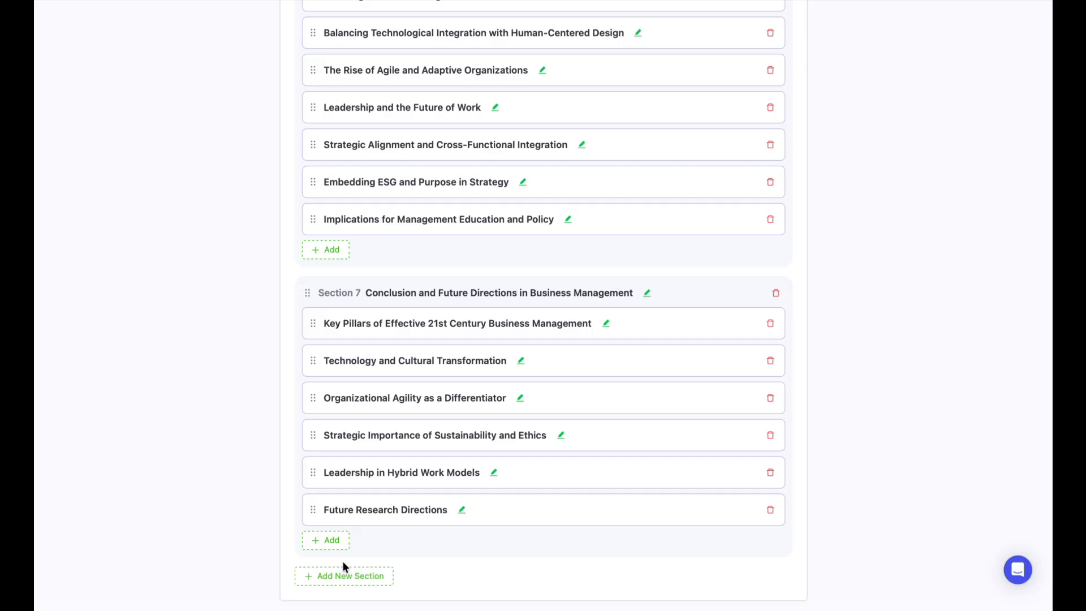
{"action": "scroll", "coordinate": [343, 561], "scroll_direction": "up", "scroll_amount": 20}
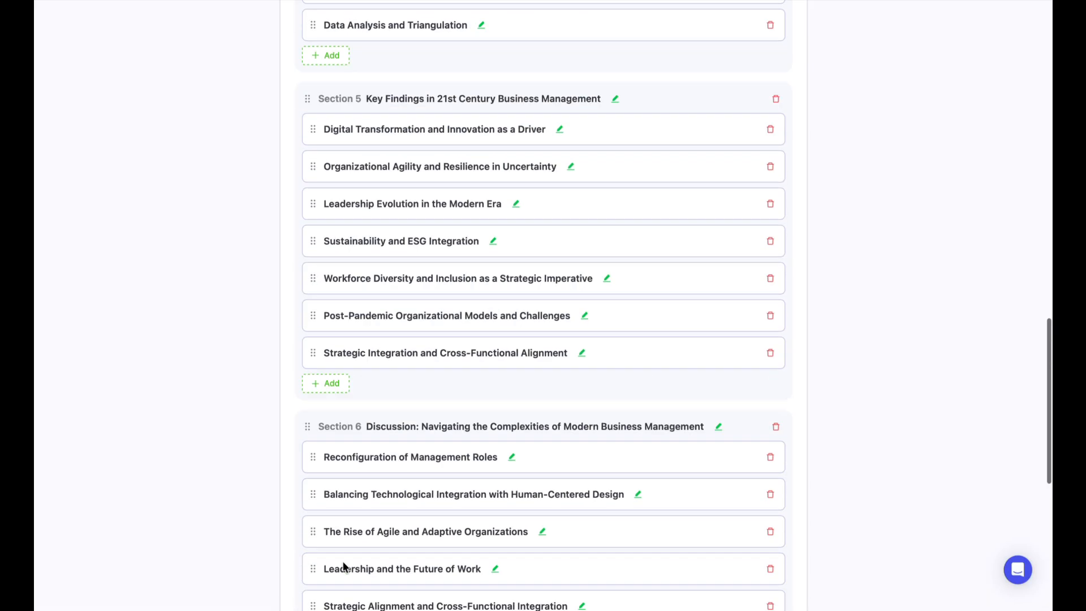
{"action": "left_click", "coordinate": [779, 58]}
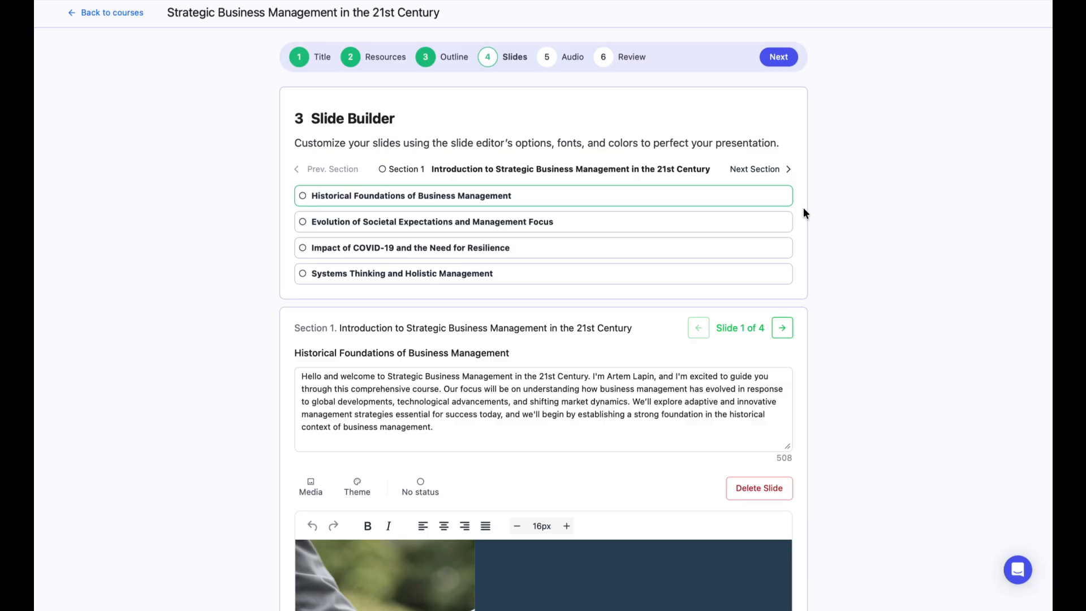
Examine the narration script and layout of the first slide in "Historical Foundations of Business Management".
{"action": "scroll", "coordinate": [803, 210], "scroll_direction": "down", "scroll_amount": 3}
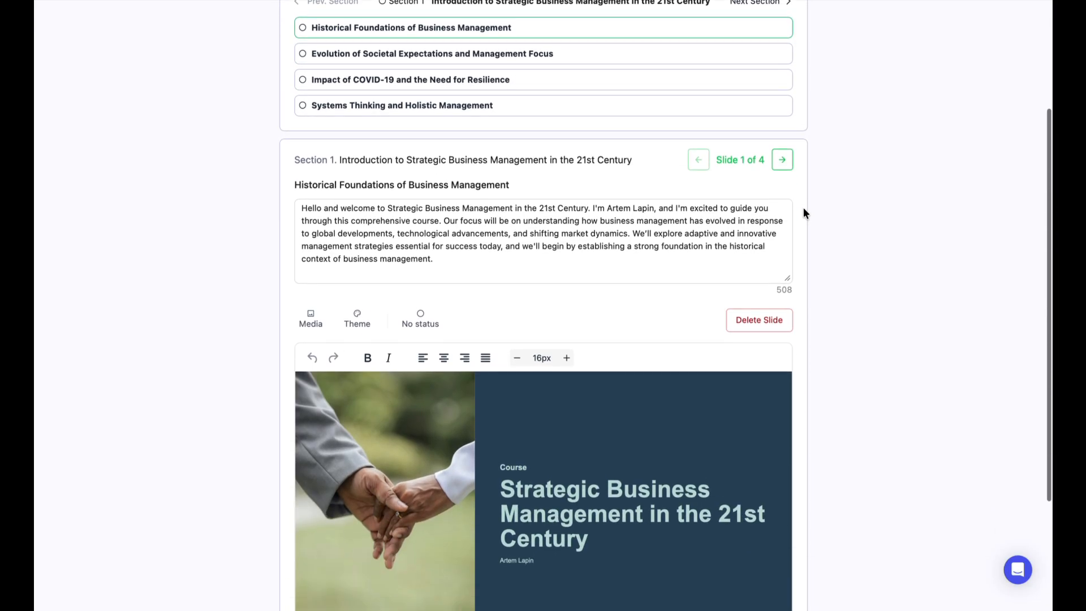
{"action": "scroll", "coordinate": [803, 212], "scroll_direction": "down", "scroll_amount": 1}
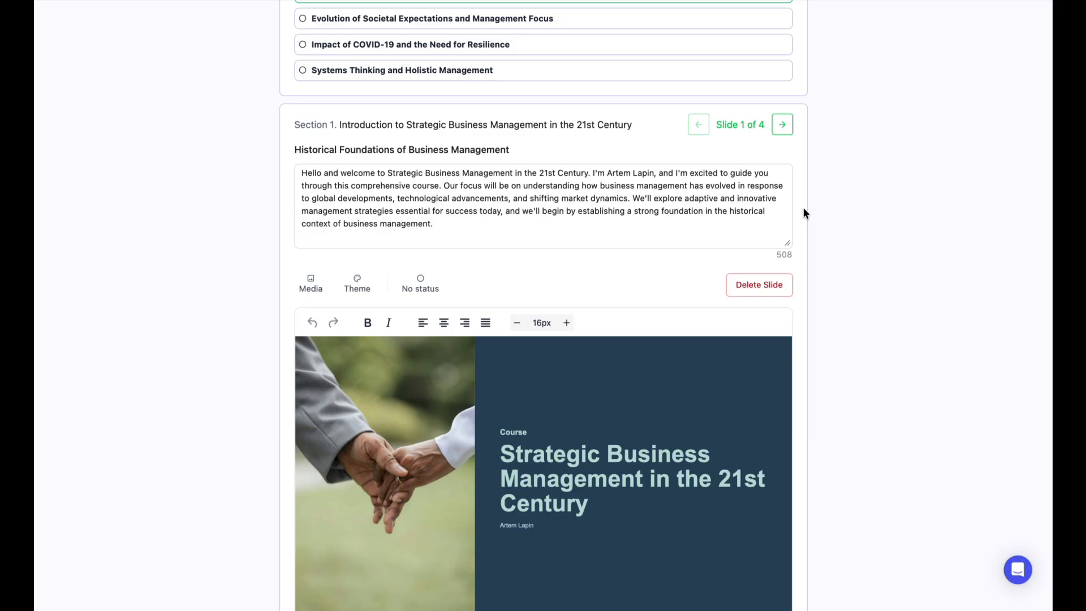
{"action": "left_click", "coordinate": [566, 221]}
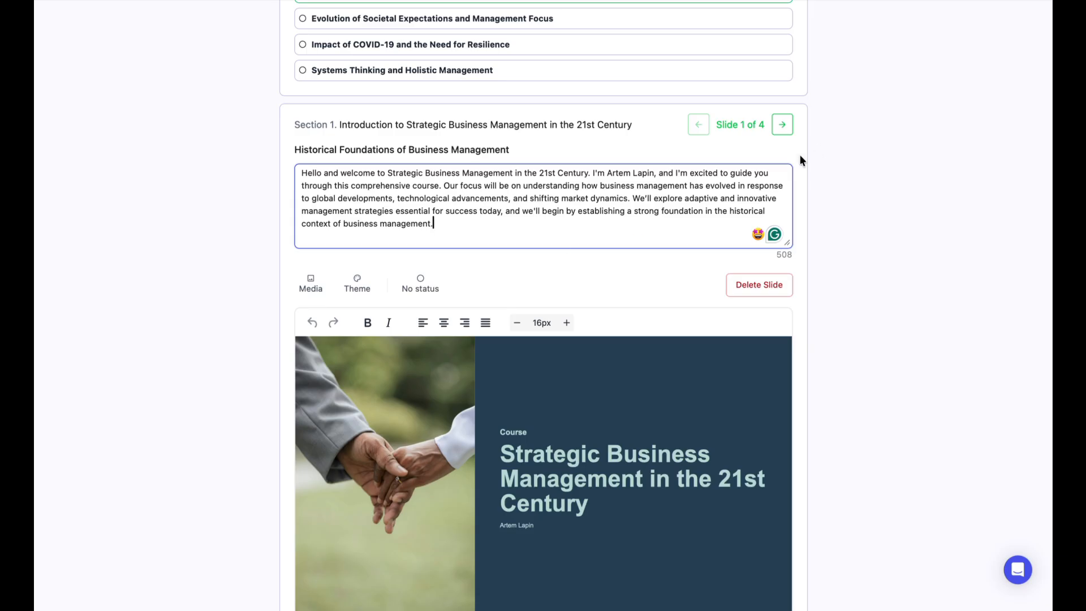
{"action": "scroll", "coordinate": [727, 208], "scroll_direction": "down", "scroll_amount": 1}
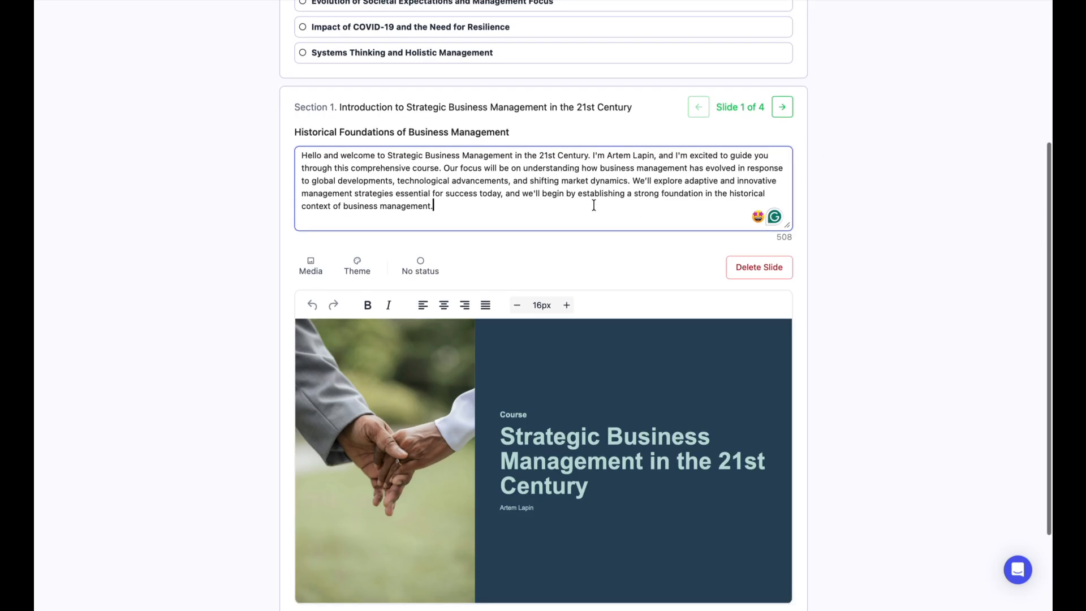
{"action": "left_click", "coordinate": [548, 242]}
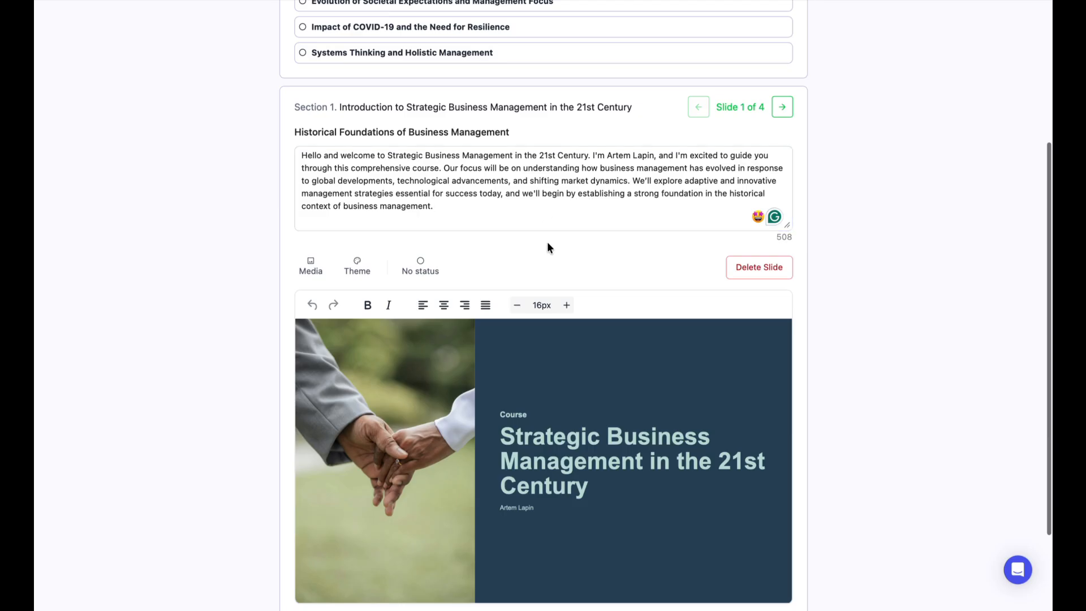
Look through the AI creation, image search and media upload options for replacing the title slide's picture.
{"action": "scroll", "coordinate": [547, 242], "scroll_direction": "down", "scroll_amount": 2}
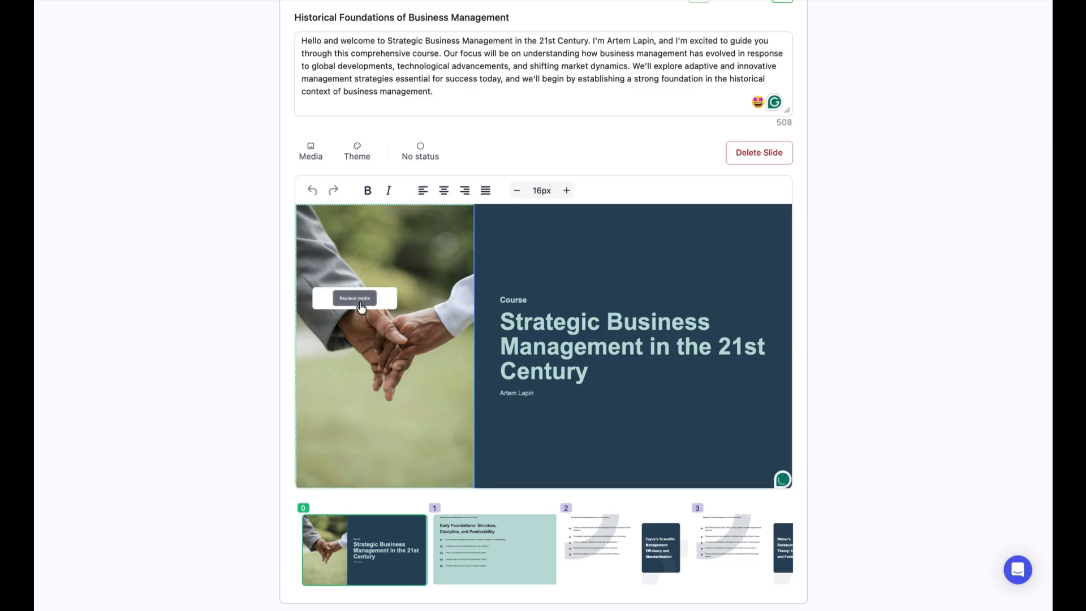
{"action": "left_click", "coordinate": [357, 300]}
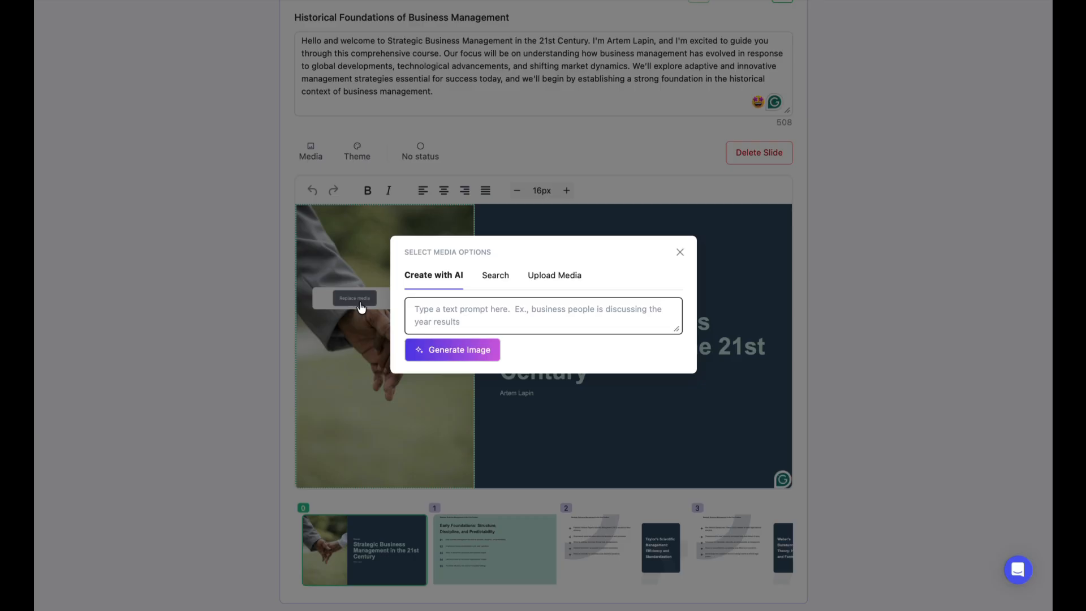
{"action": "left_click", "coordinate": [502, 276]}
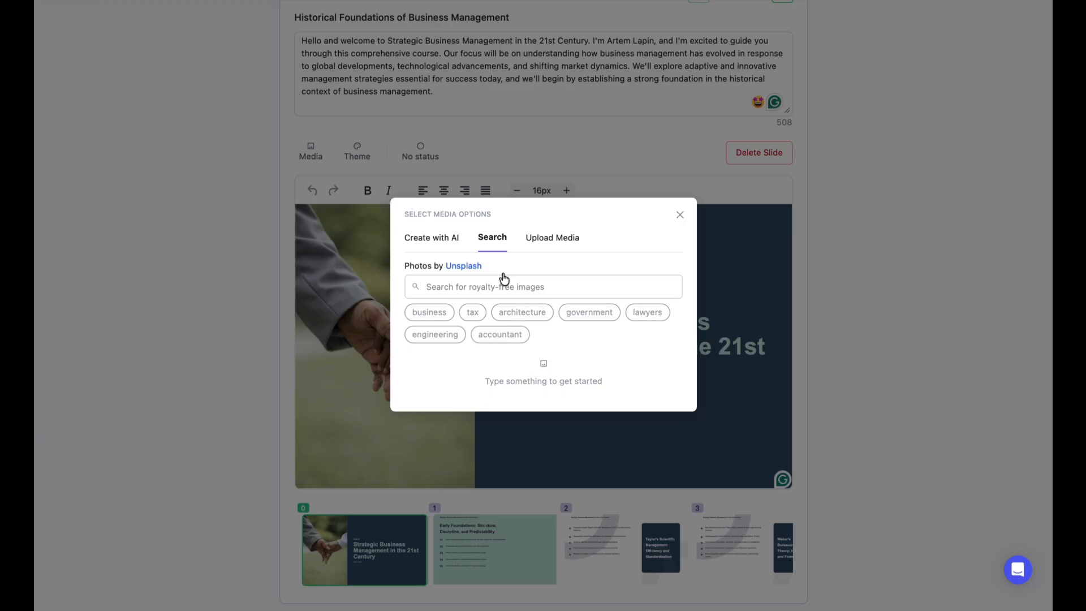
{"action": "left_click", "coordinate": [552, 239]}
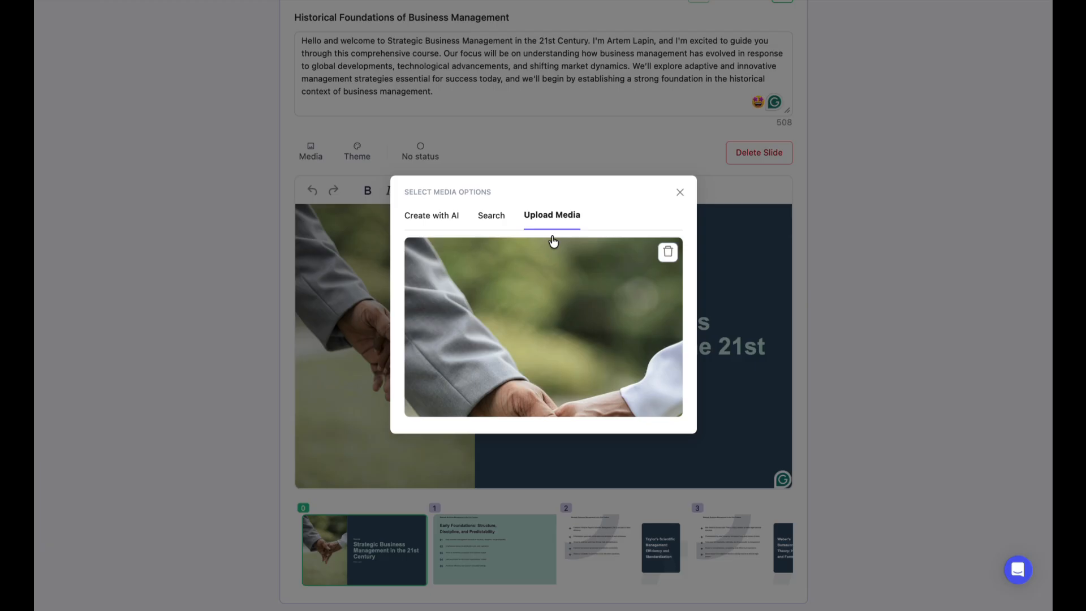
{"action": "left_click", "coordinate": [680, 193]}
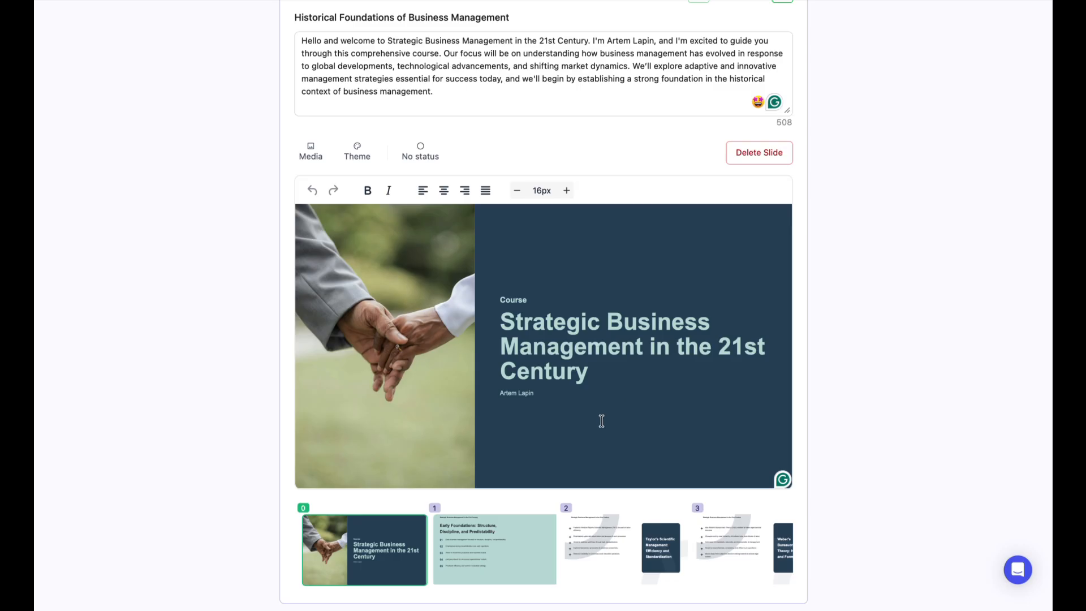
Open the slide "Early Foundations: Structure, Discipline, and Predictability" for editing.
{"action": "left_click", "coordinate": [488, 534]}
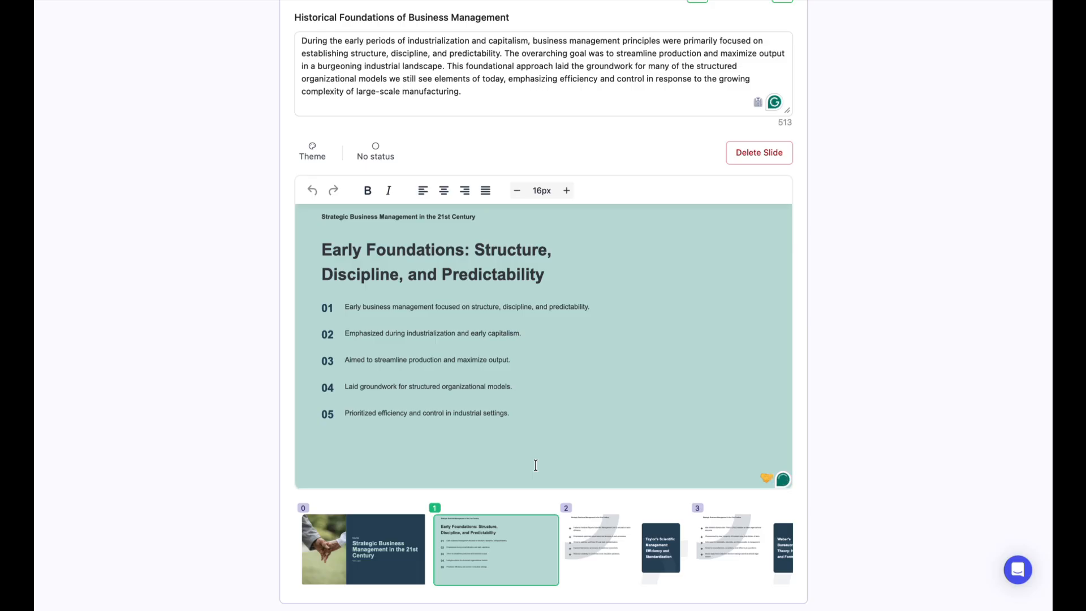
{"action": "left_click", "coordinate": [522, 408]}
{"action": "key", "text": "Return"}
{"action": "type", "text": "knzcsksakn"}
{"action": "key", "text": "BackSpace"}
{"action": "key", "text": "BackSpace"}
{"action": "key", "text": "BackSpace"}
{"action": "key", "text": "BackSpace"}
{"action": "key", "text": "BackSpace"}
{"action": "key", "text": "BackSpace"}
{"action": "key", "text": "BackSpace"}
{"action": "key", "text": "BackSpace"}
{"action": "key", "text": "BackSpace"}
{"action": "key", "text": "BackSpace"}
{"action": "key", "text": "BackSpace"}
{"action": "key", "text": "BackSpace"}
Delete the fifth bullet point, about efficiency and control in industrial settings, from the Early Foundations slide.
{"action": "triple_click", "coordinate": [346, 412]}
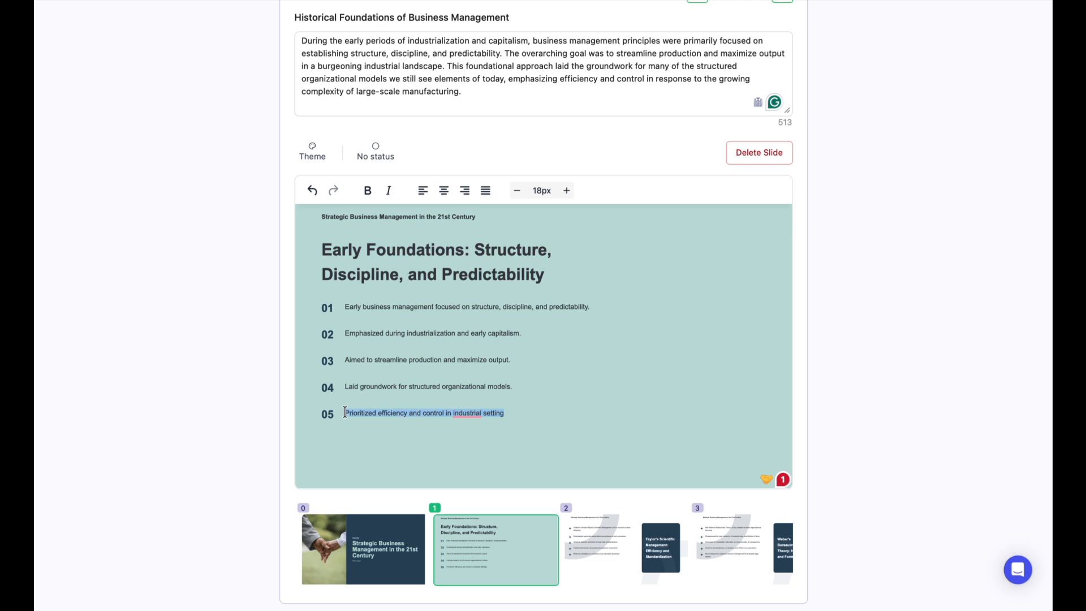
{"action": "key", "text": "BackSpace"}
{"action": "key", "text": "BackSpace"}
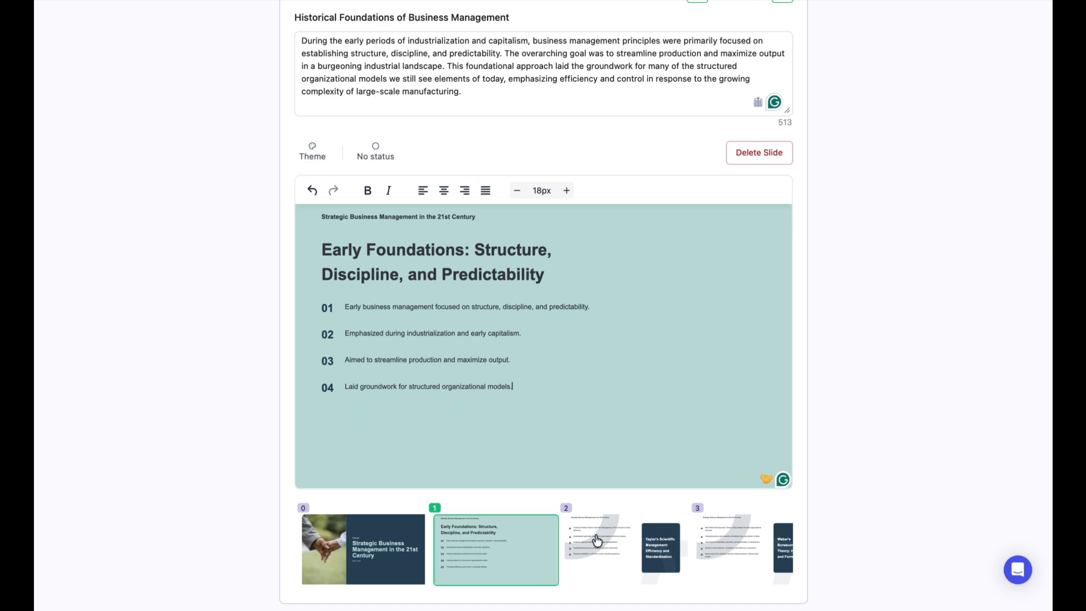
View the module's last two slides, and open the "Evolution of Societal Expectations and Management Focus" module.
{"action": "left_click", "coordinate": [597, 540]}
{"action": "left_click", "coordinate": [751, 554]}
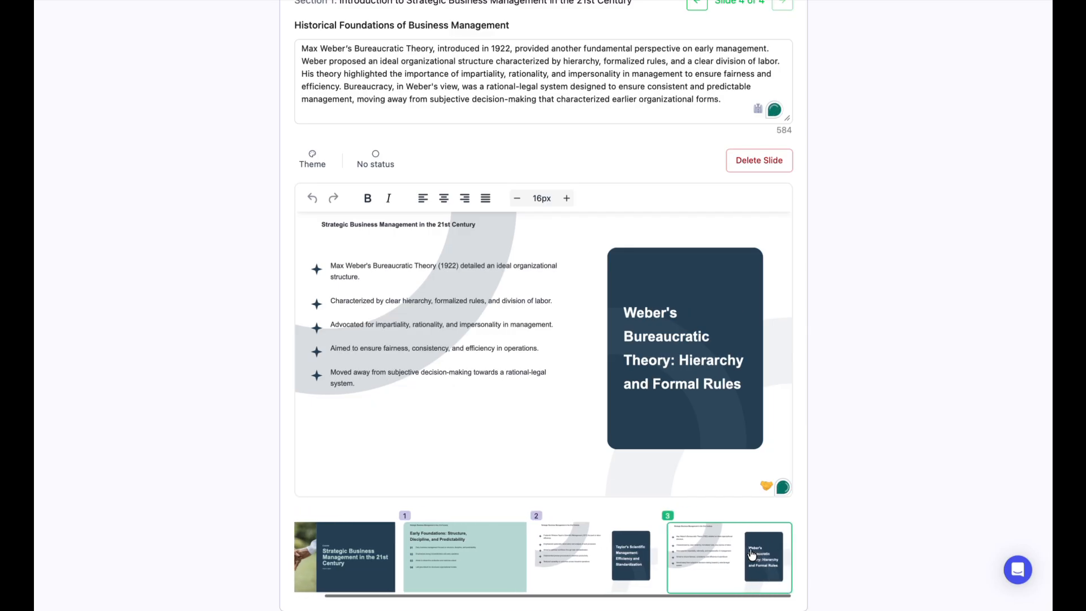
{"action": "scroll", "coordinate": [751, 554], "scroll_direction": "up", "scroll_amount": 2}
{"action": "scroll", "coordinate": [751, 554], "scroll_direction": "up", "scroll_amount": 5}
{"action": "left_click", "coordinate": [745, 229]}
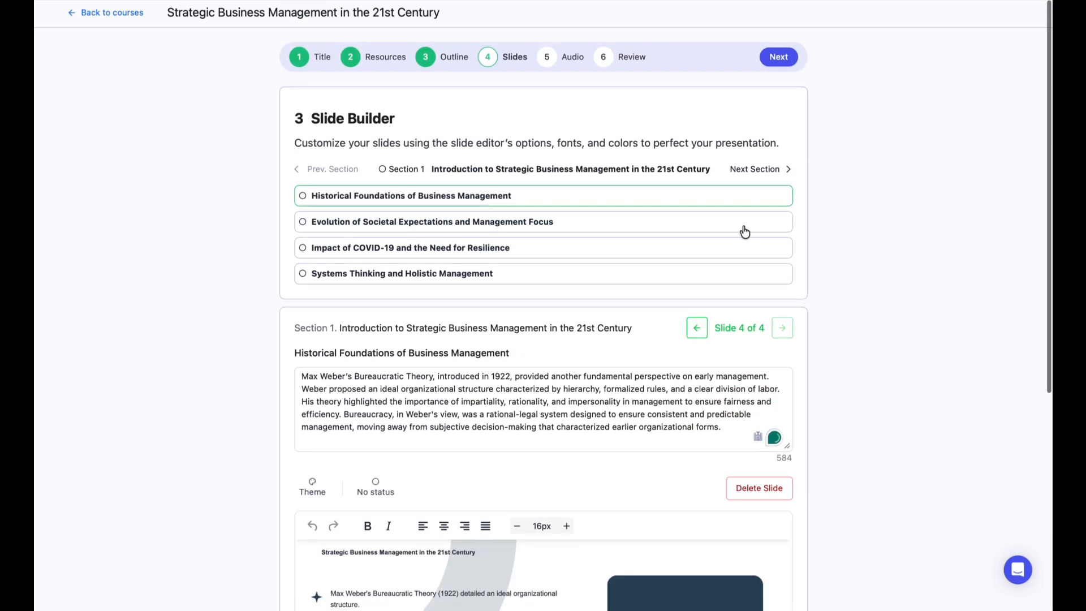
{"action": "scroll", "coordinate": [745, 231], "scroll_direction": "down", "scroll_amount": 6}
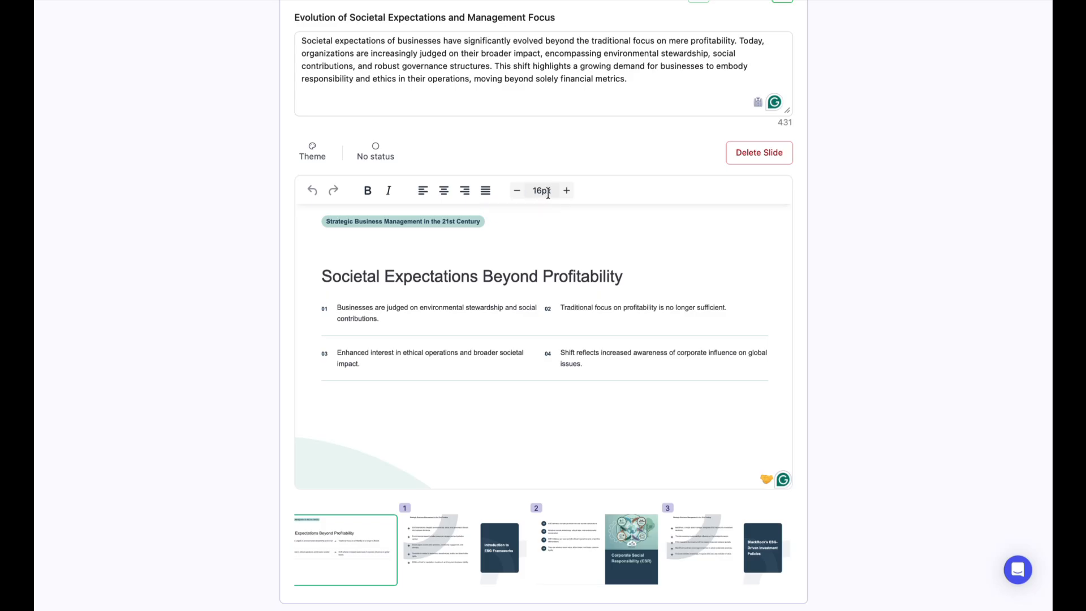
Look through the color theme choices and the status choices available for the Societal Expectations slide.
{"action": "left_click", "coordinate": [313, 158]}
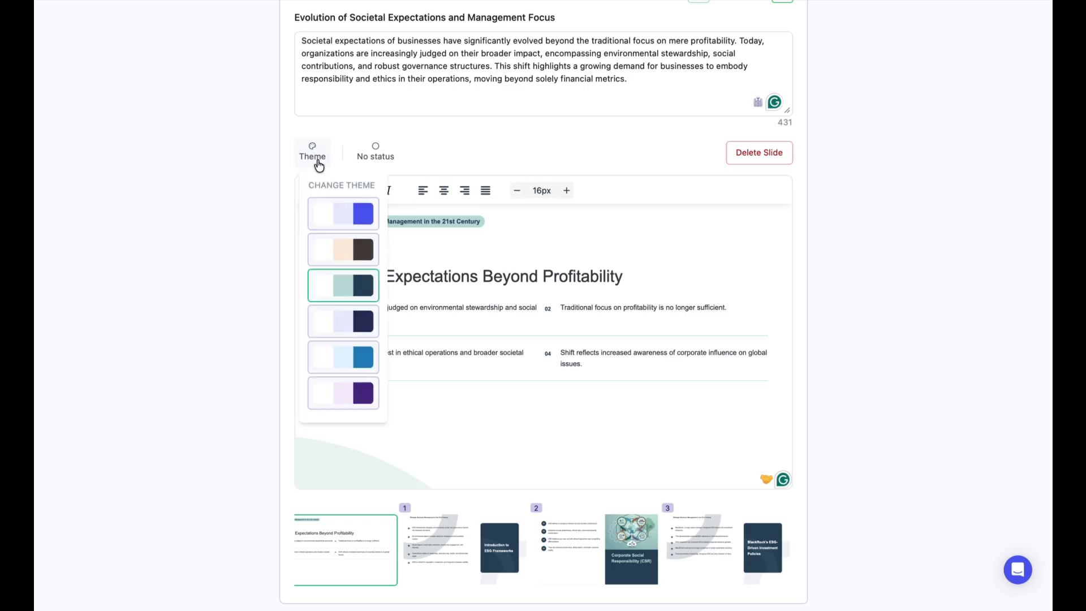
{"action": "left_click", "coordinate": [285, 177]}
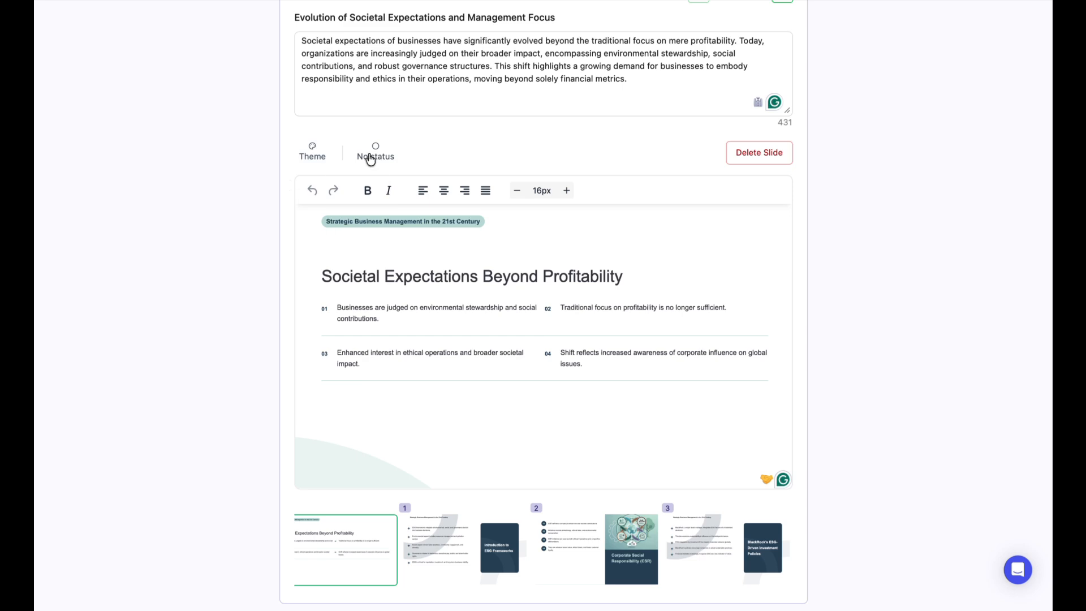
{"action": "left_click", "coordinate": [376, 153]}
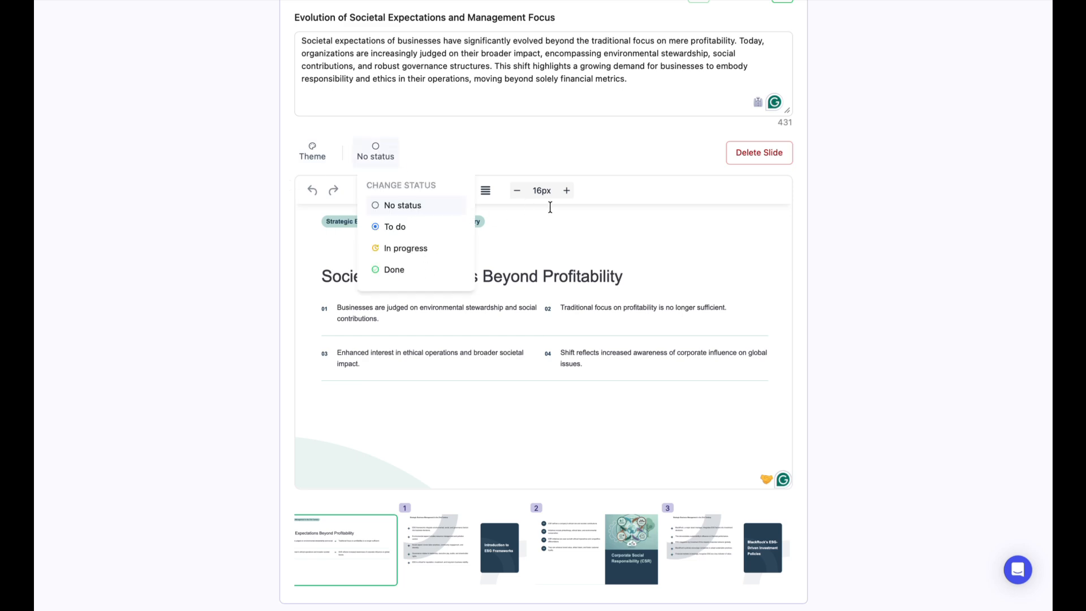
{"action": "left_click", "coordinate": [384, 151]}
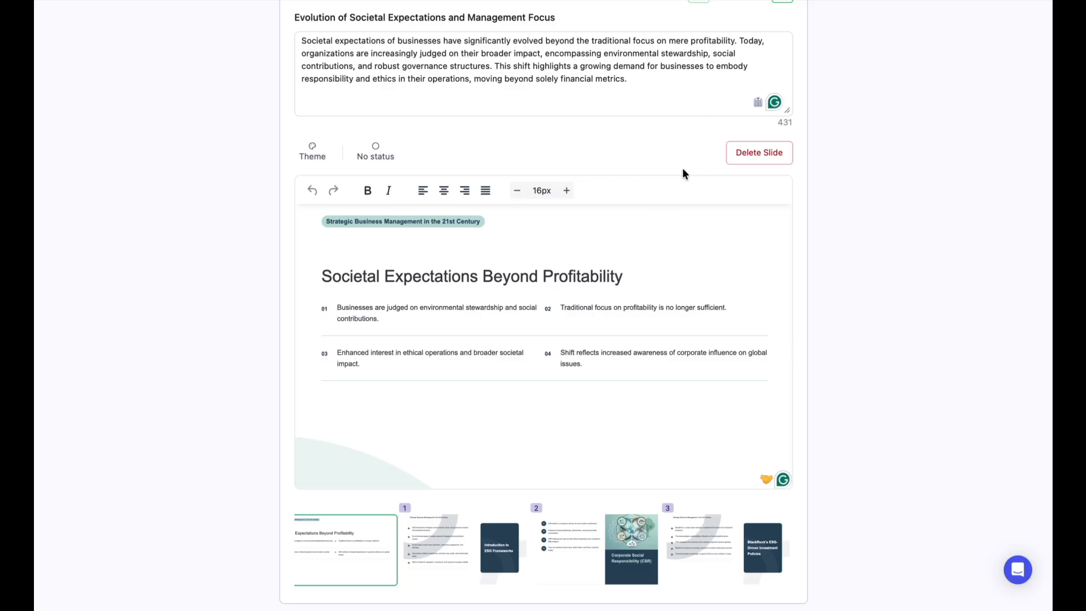
Delete the "Societal Expectations Beyond Profitability" slide and open Section 2, "Historical Development of Management Theories".
{"action": "left_click", "coordinate": [754, 152]}
{"action": "left_click", "coordinate": [620, 114]}
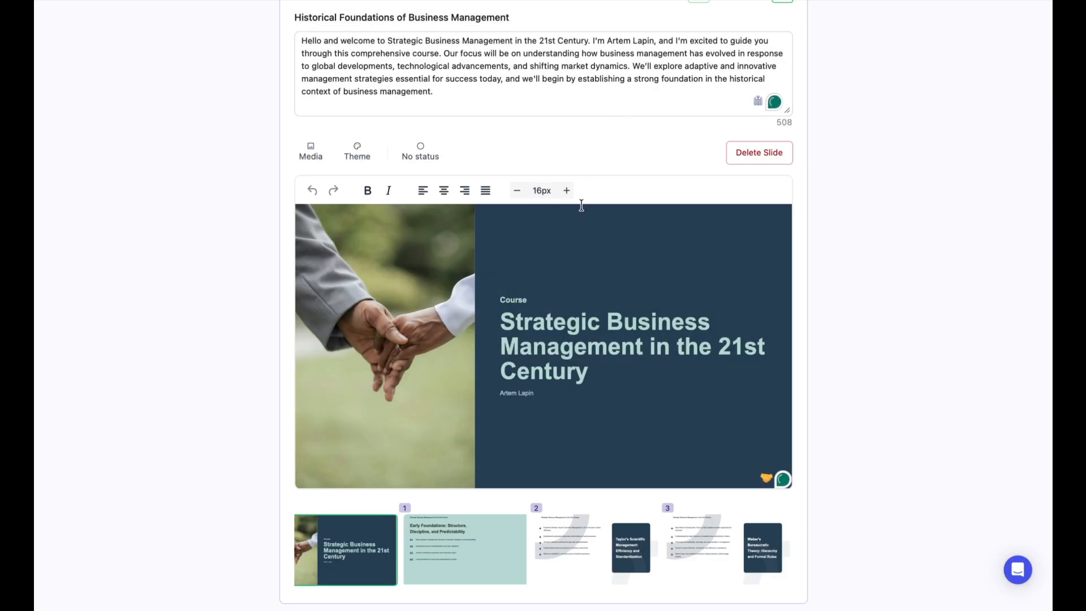
{"action": "scroll", "coordinate": [582, 204], "scroll_direction": "up", "scroll_amount": 6}
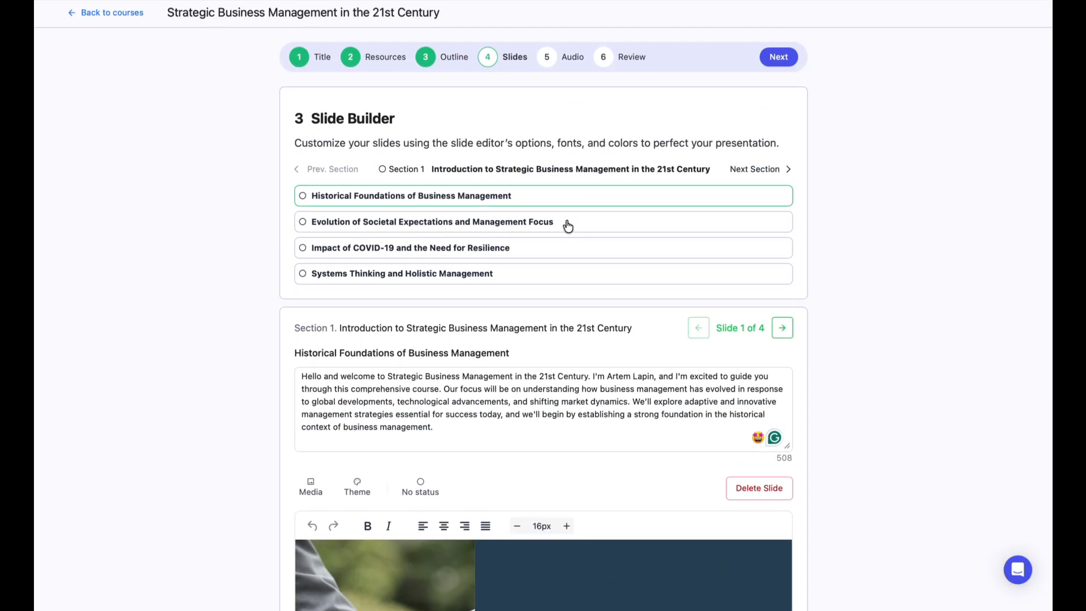
{"action": "left_click", "coordinate": [736, 177]}
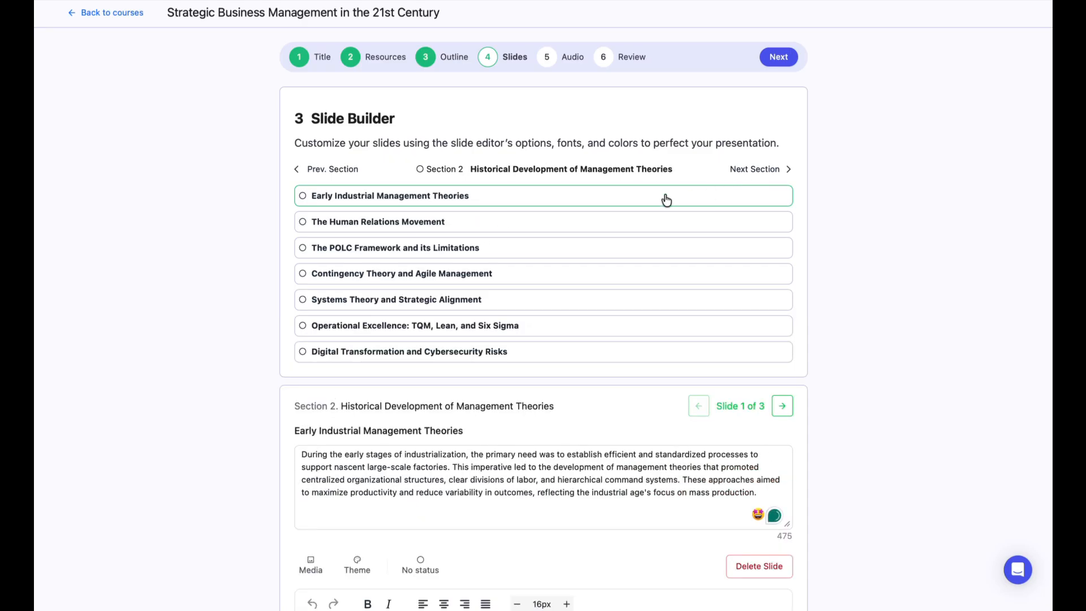
Look over Section 2's first slide and go through the following sections up to Section 7, "Conclusion and Future Directions in Business Management".
{"action": "scroll", "coordinate": [720, 194], "scroll_direction": "down", "scroll_amount": 7}
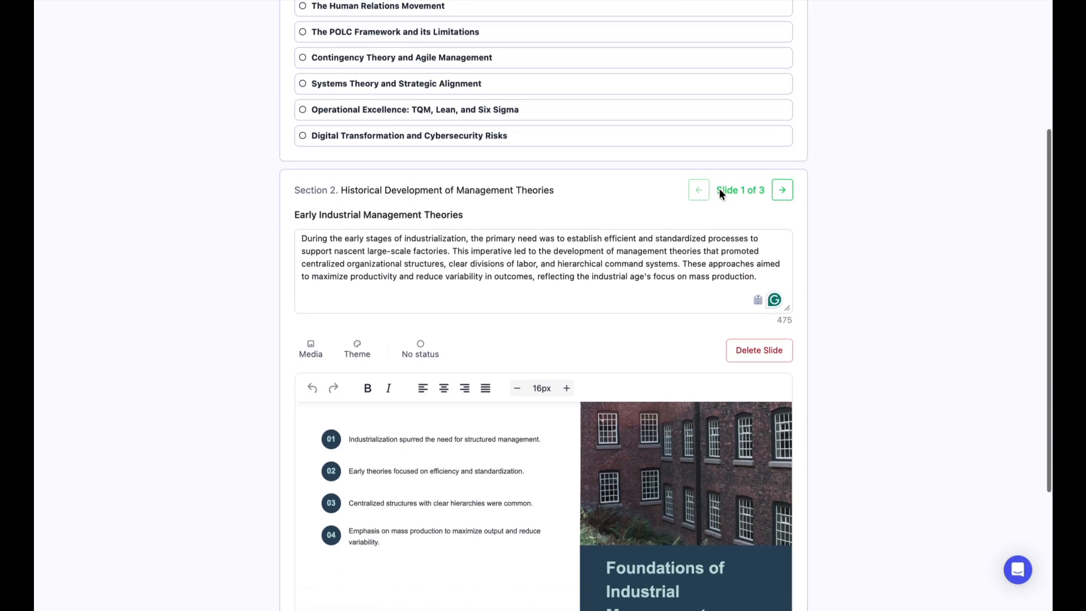
{"action": "scroll", "coordinate": [720, 194], "scroll_direction": "up", "scroll_amount": 5}
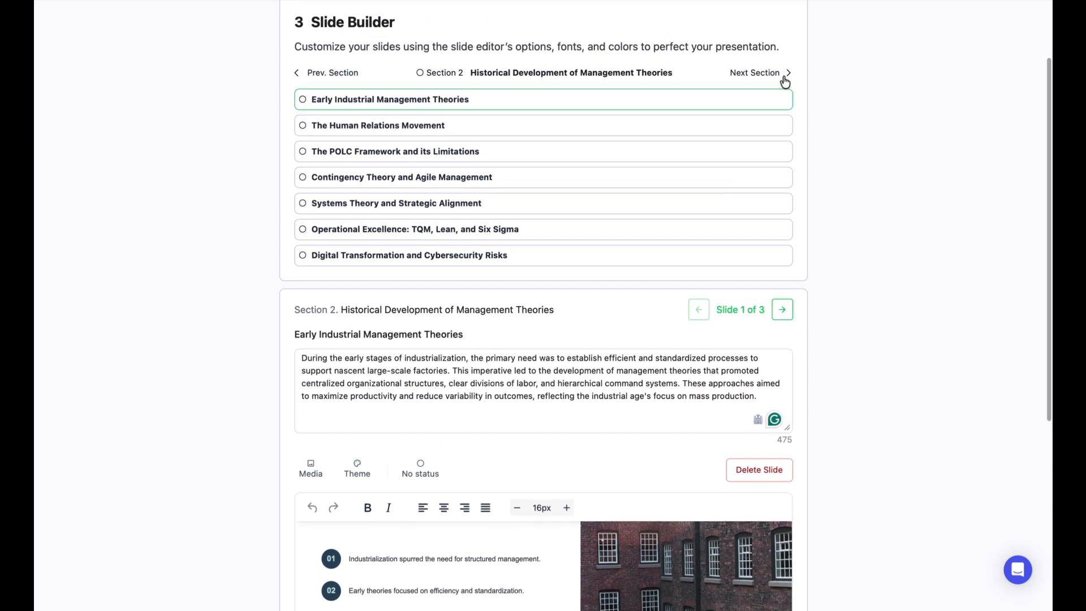
{"action": "left_click", "coordinate": [783, 80]}
{"action": "left_click", "coordinate": [780, 79]}
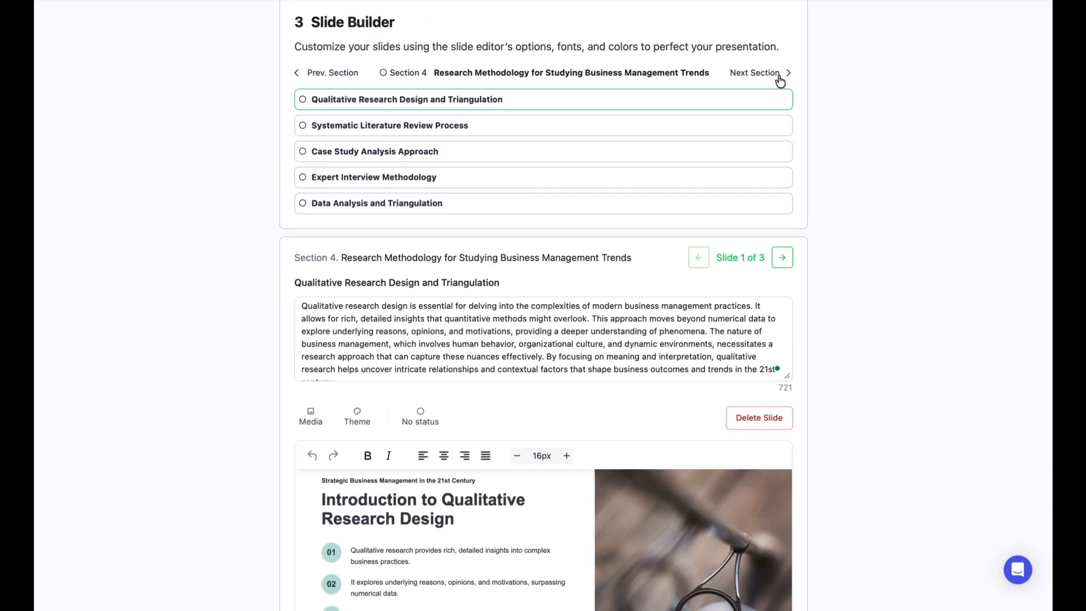
{"action": "left_click", "coordinate": [780, 79]}
{"action": "left_click", "coordinate": [780, 80]}
{"action": "left_click", "coordinate": [780, 80]}
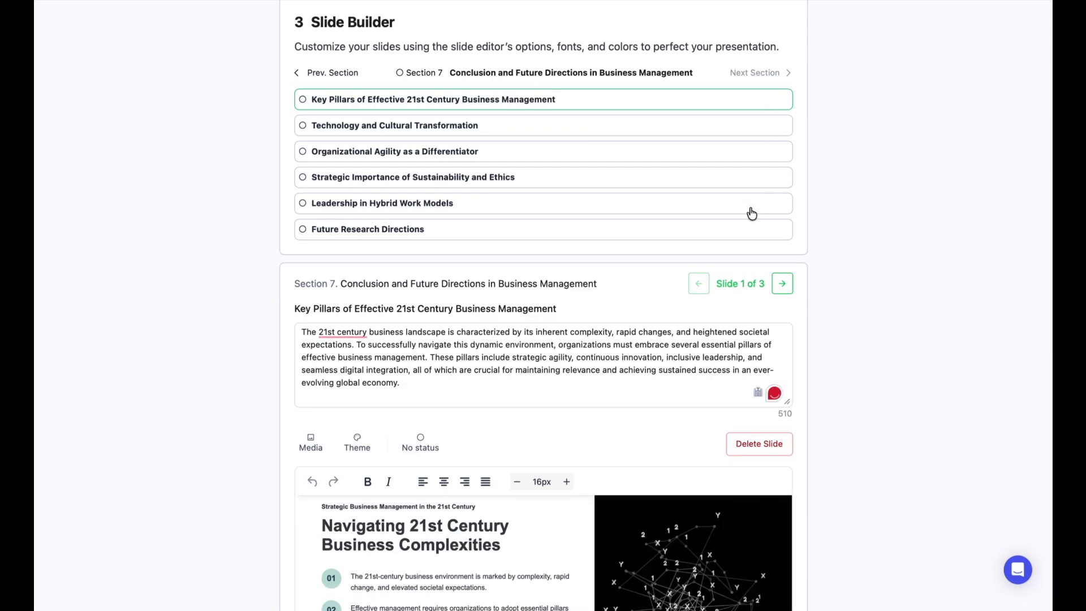
Open the "Future Research Directions" module and view its closing "Thank you!" slide.
{"action": "left_click", "coordinate": [738, 227]}
{"action": "scroll", "coordinate": [738, 228], "scroll_direction": "down", "scroll_amount": 5}
{"action": "scroll", "coordinate": [679, 543], "scroll_direction": "right", "scroll_amount": 3}
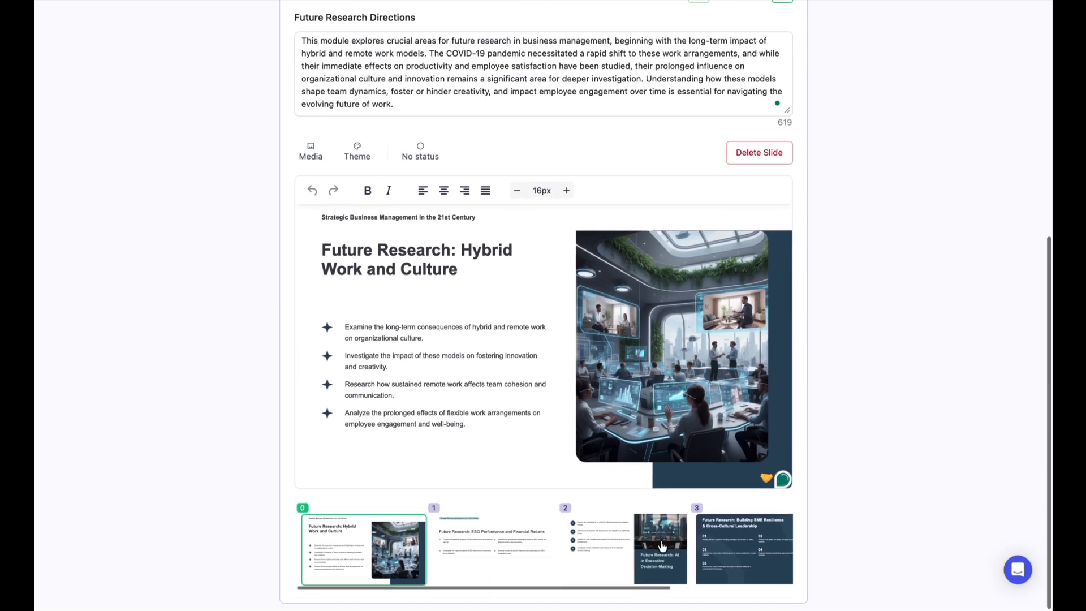
{"action": "left_click", "coordinate": [728, 552]}
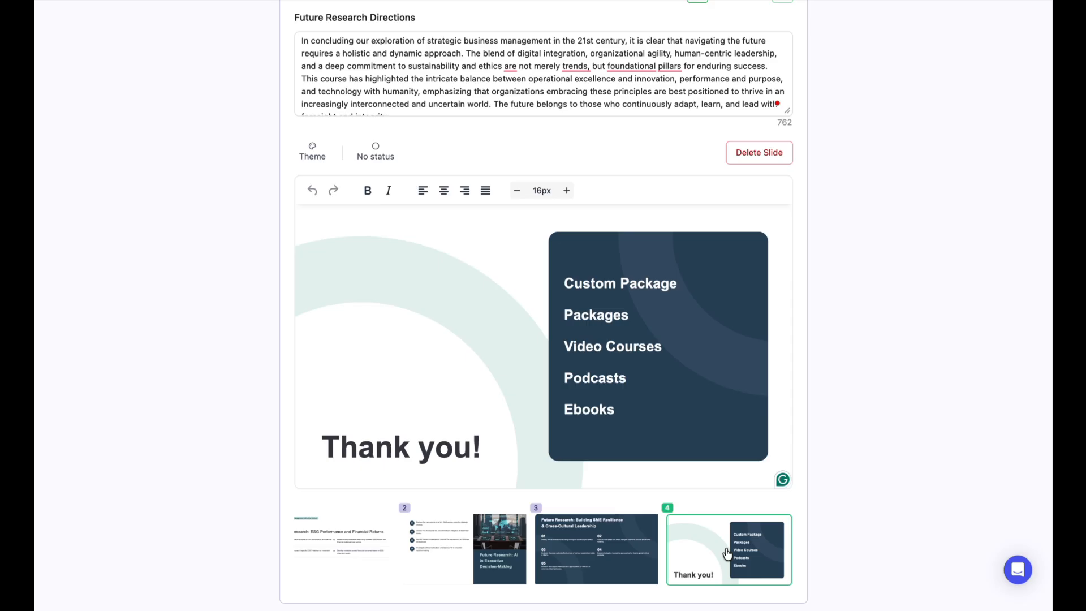
Finish the Slides stage and continue to Review with Record Your Own Voice / Video as the voice production method.
{"action": "scroll", "coordinate": [727, 553], "scroll_direction": "up", "scroll_amount": 7}
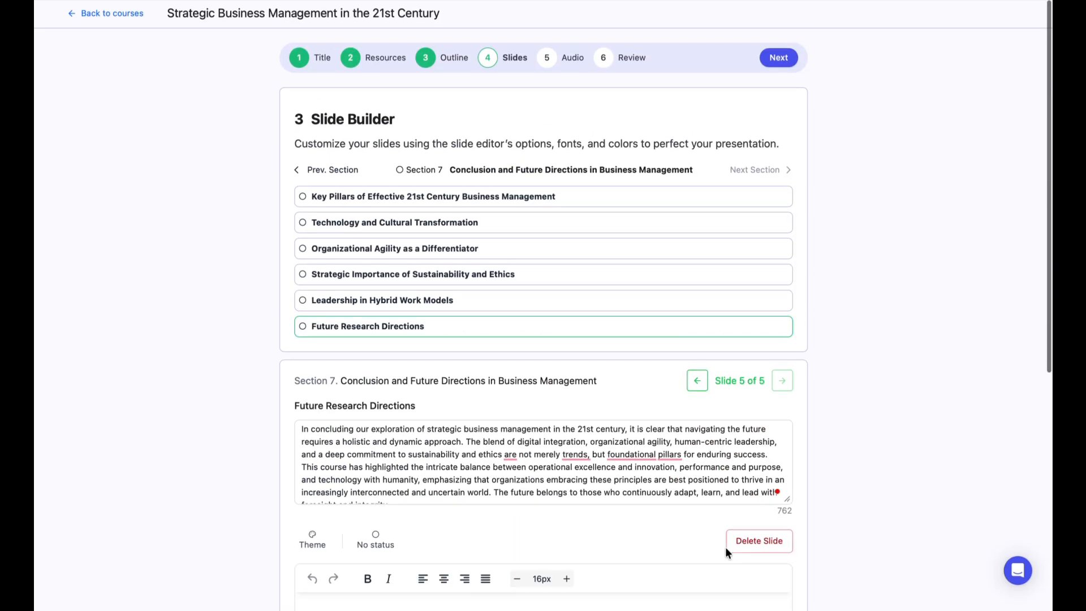
{"action": "left_click", "coordinate": [779, 58]}
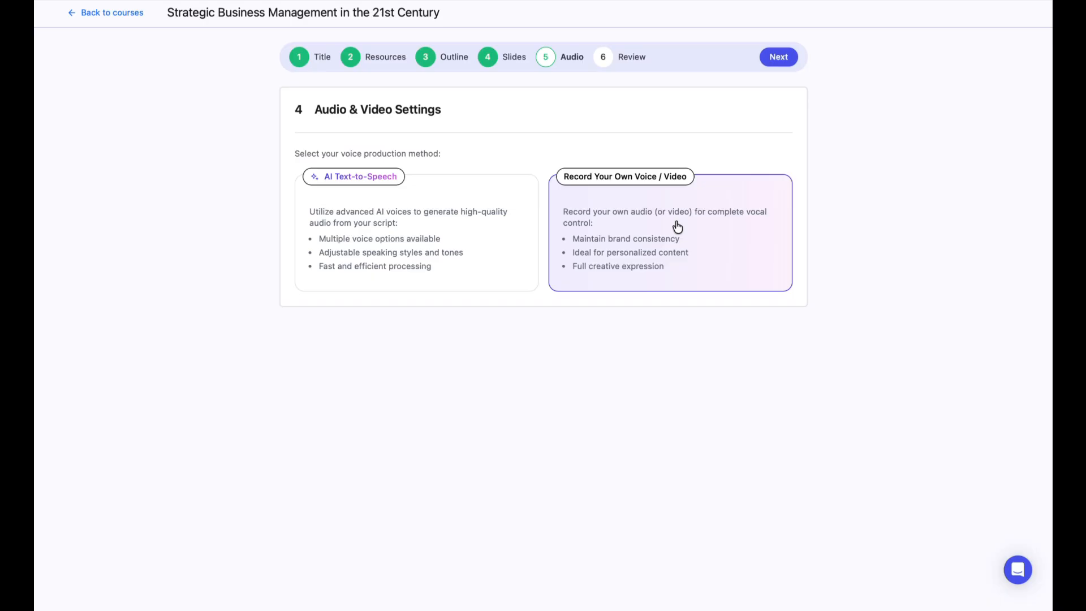
{"action": "left_click", "coordinate": [770, 58]}
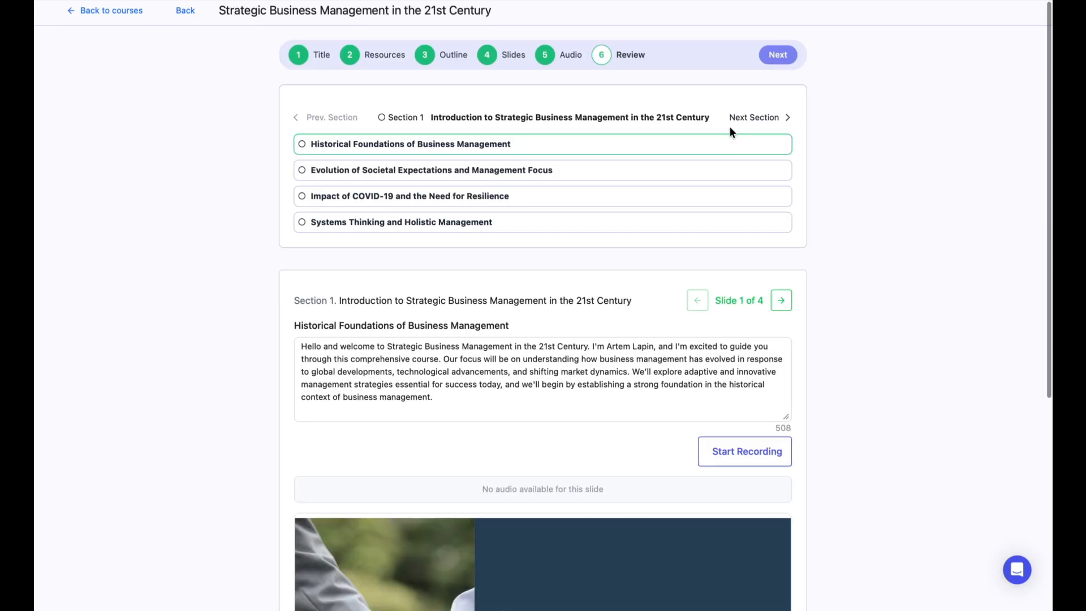
Look through the scripts and slides of the "Historical Foundations of Business Management" module in the Review stage.
{"action": "scroll", "coordinate": [730, 128], "scroll_direction": "down", "scroll_amount": 2}
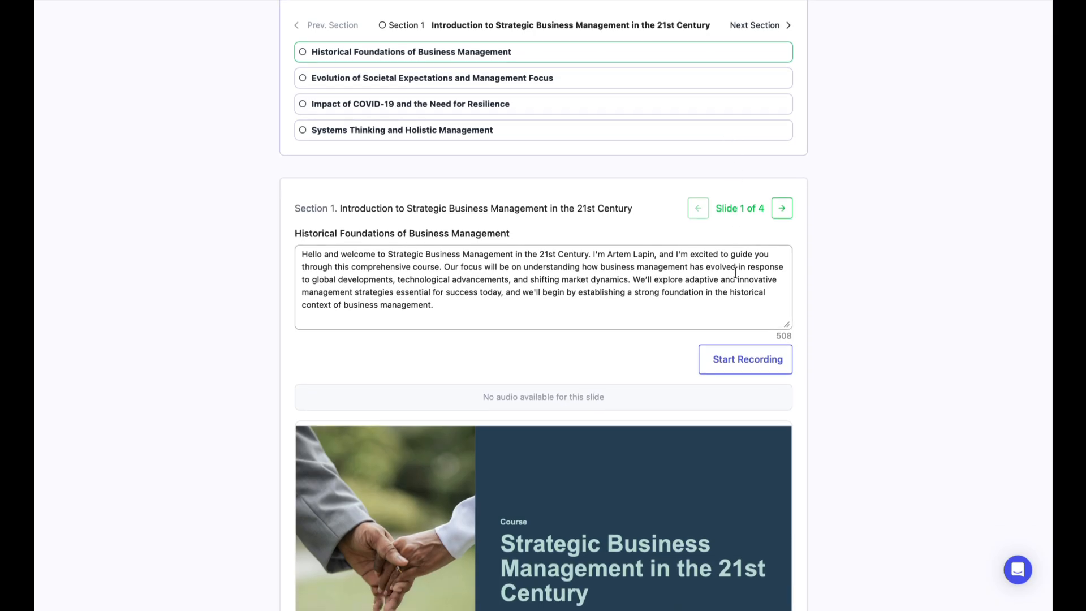
{"action": "scroll", "coordinate": [736, 273], "scroll_direction": "down", "scroll_amount": 4}
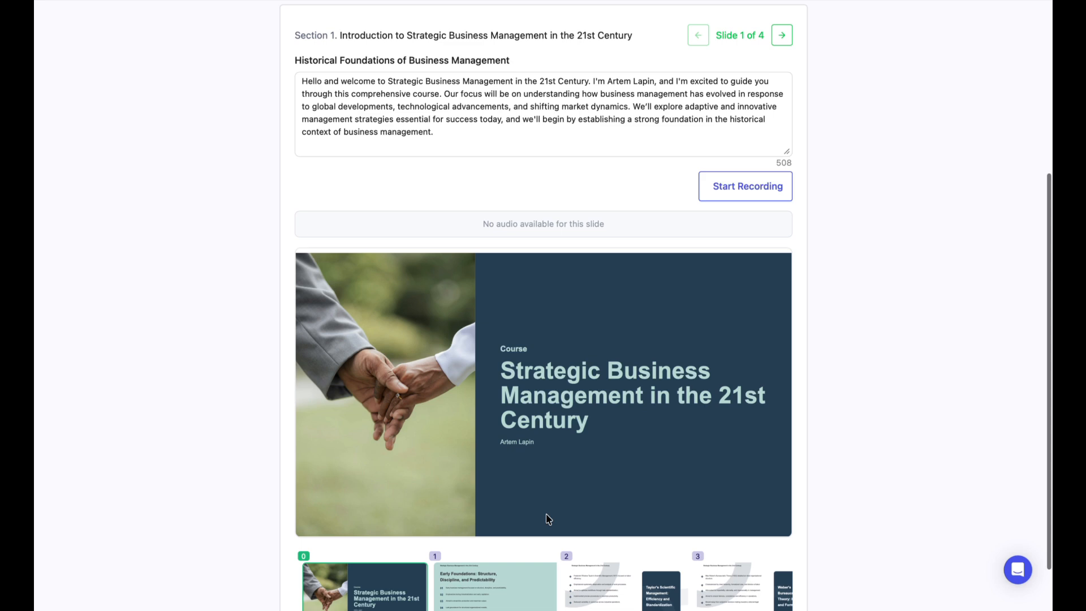
{"action": "left_click", "coordinate": [472, 598]}
{"action": "left_click", "coordinate": [583, 594]}
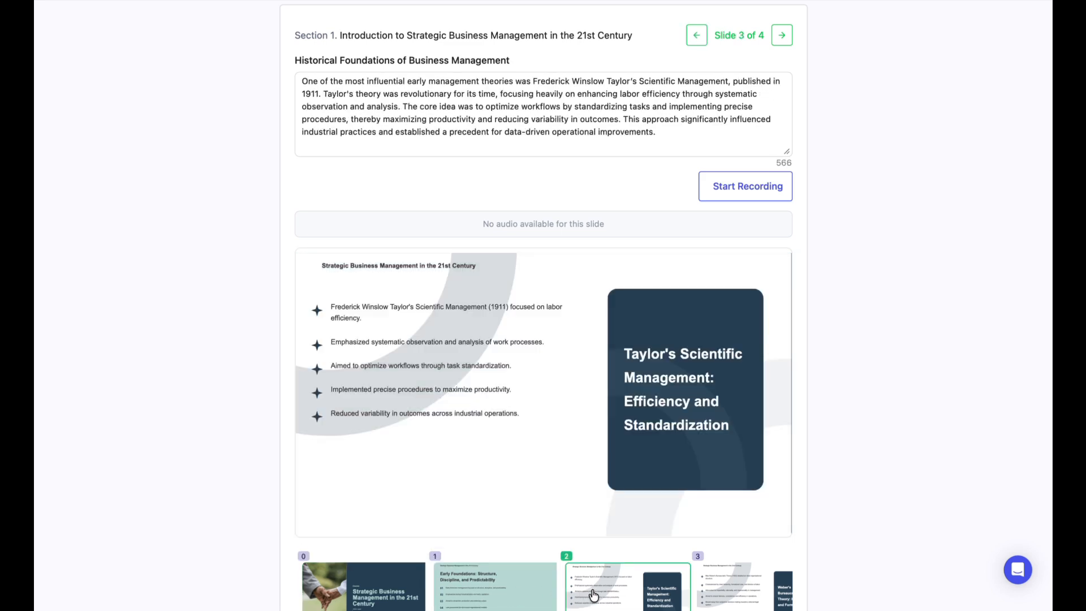
{"action": "left_click", "coordinate": [706, 589]}
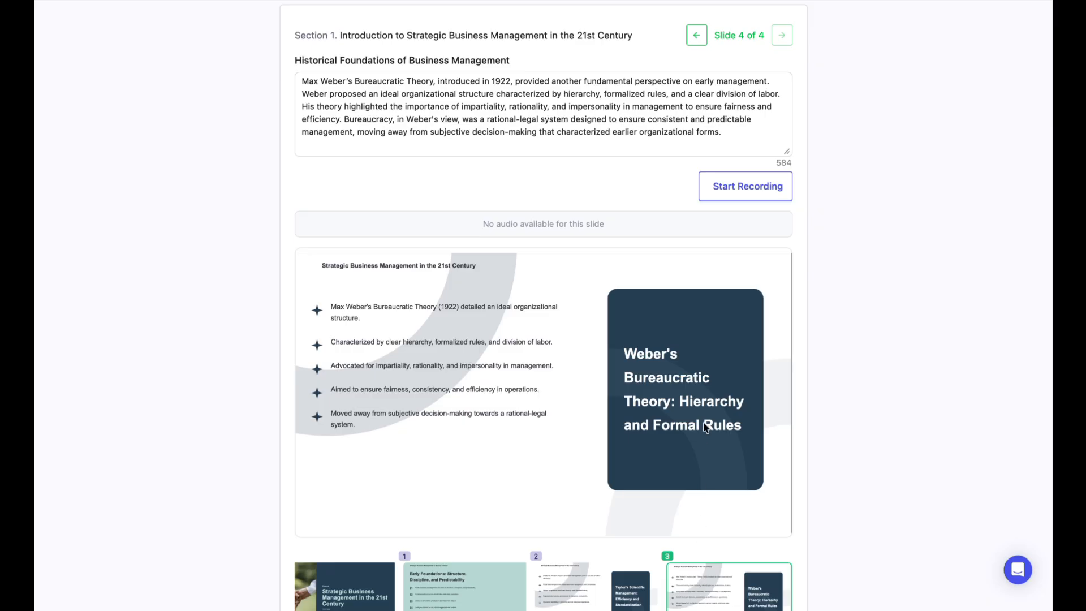
Open the recording studio, allow camera and microphone access, and start recording the first slide.
{"action": "left_click", "coordinate": [728, 199]}
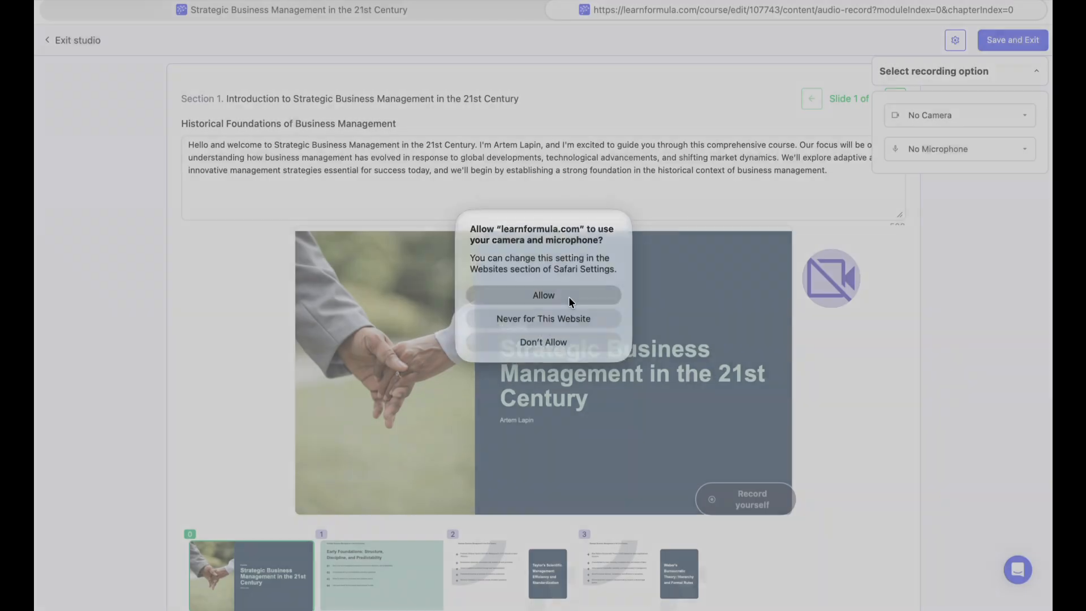
{"action": "left_click", "coordinate": [568, 296]}
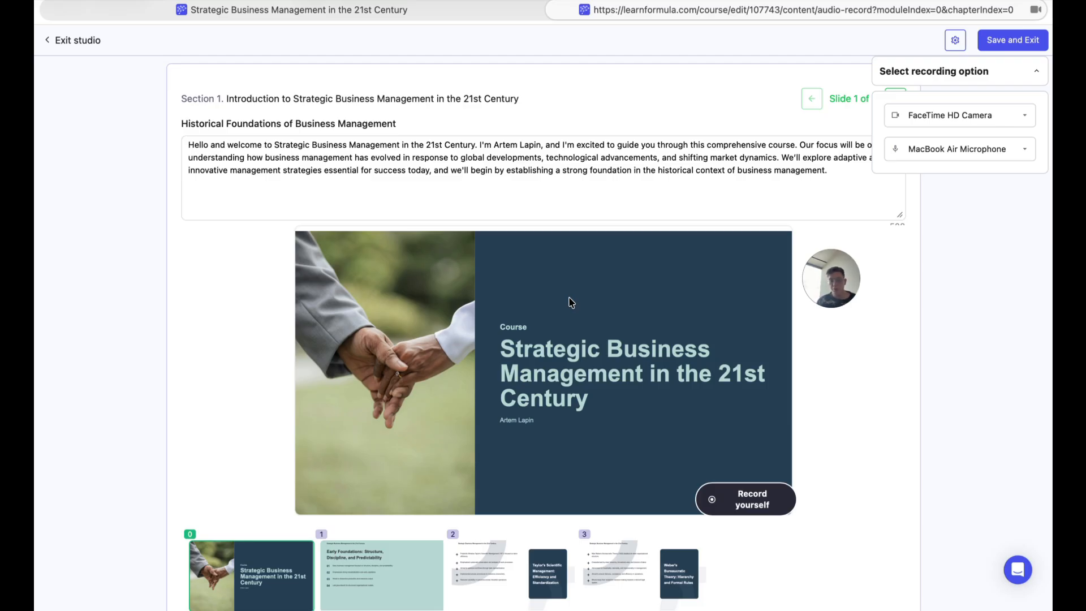
{"action": "left_click", "coordinate": [738, 508]}
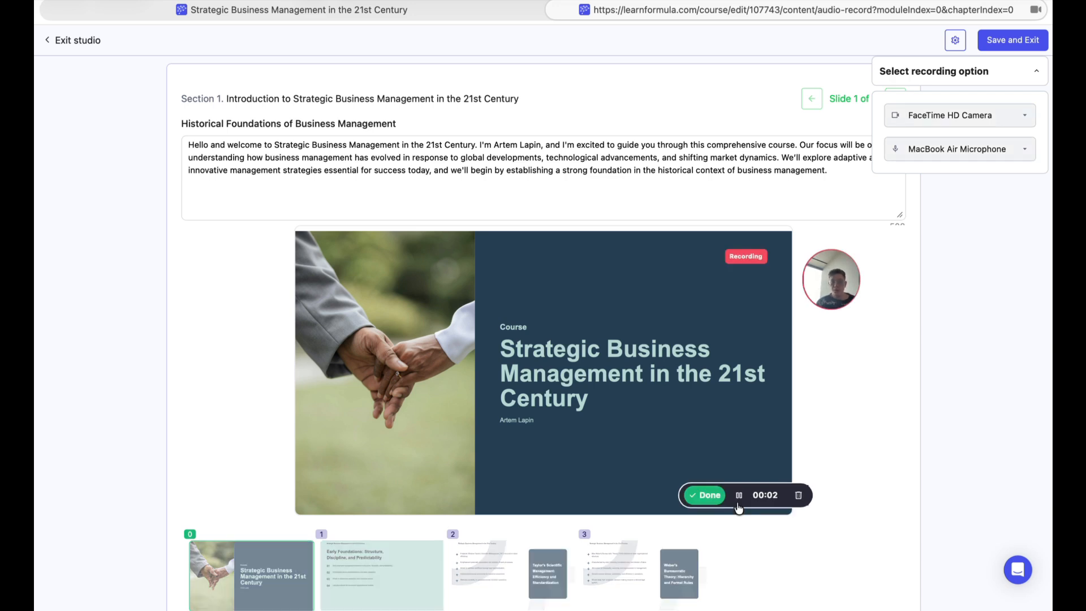
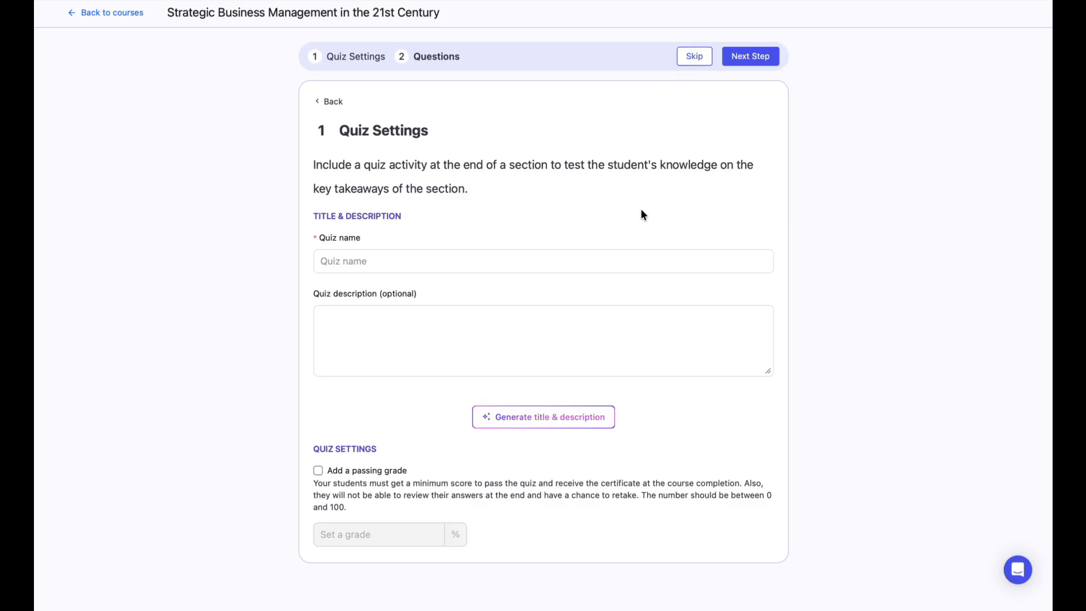
Name the quiz "Final Exam", add a passing grade of 70%, and continue to its questions.
{"action": "left_click", "coordinate": [610, 257]}
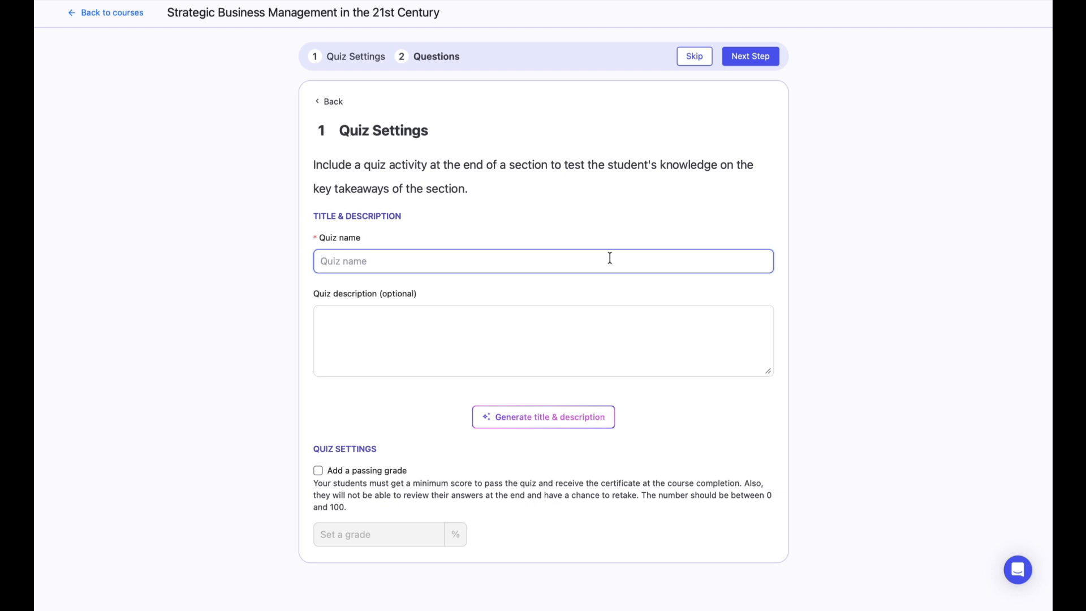
{"action": "left_click", "coordinate": [587, 325]}
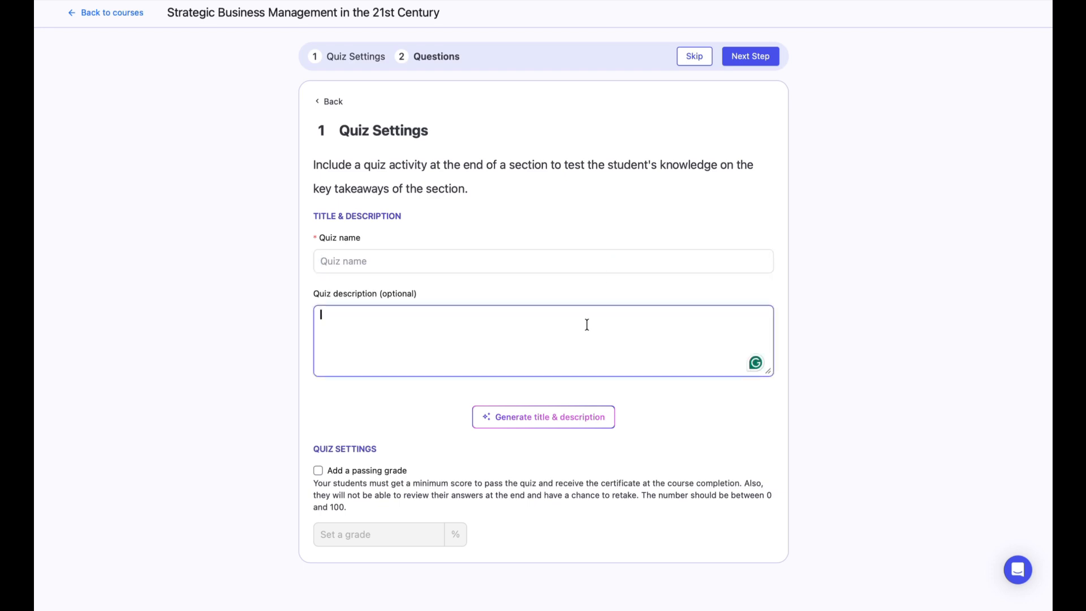
{"action": "key", "text": "shift+Tab"}
{"action": "type", "text": "Final Exam"}
{"action": "left_click", "coordinate": [398, 471]}
{"action": "left_click", "coordinate": [397, 533]}
{"action": "type", "text": "70"}
{"action": "left_click", "coordinate": [504, 443]}
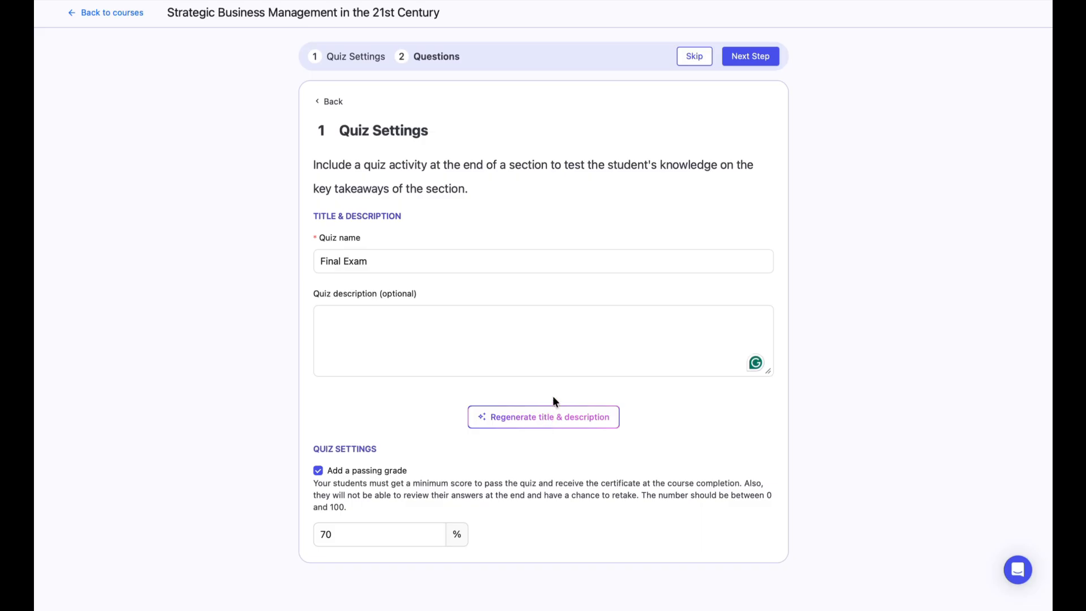
{"action": "left_click", "coordinate": [758, 64]}
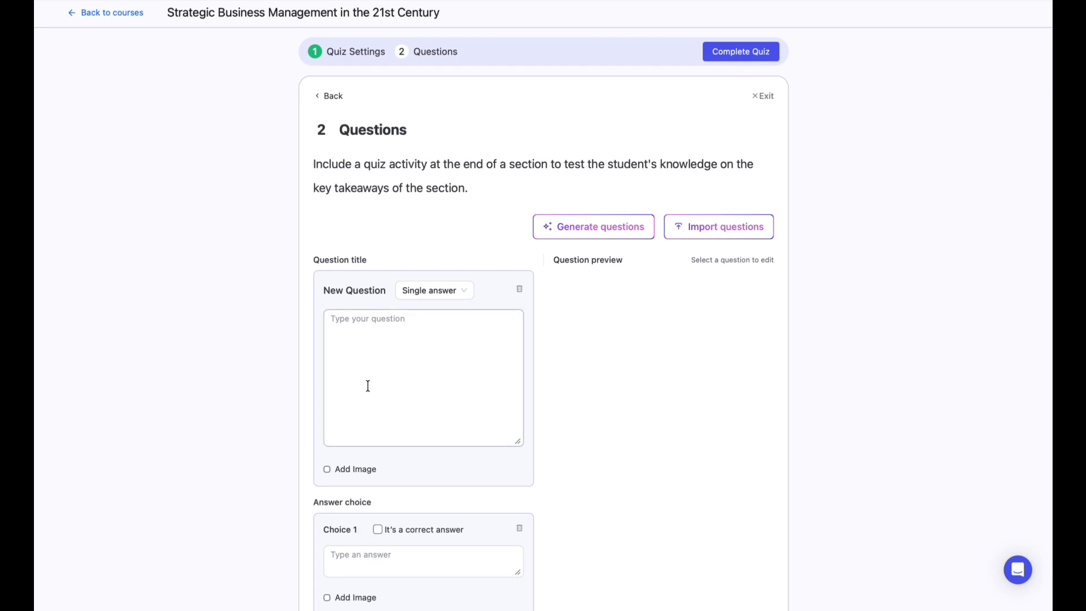
Look over the empty question form and generate the quiz questions with AI.
{"action": "scroll", "coordinate": [368, 382], "scroll_direction": "down", "scroll_amount": 3}
{"action": "scroll", "coordinate": [374, 383], "scroll_direction": "up", "scroll_amount": 2}
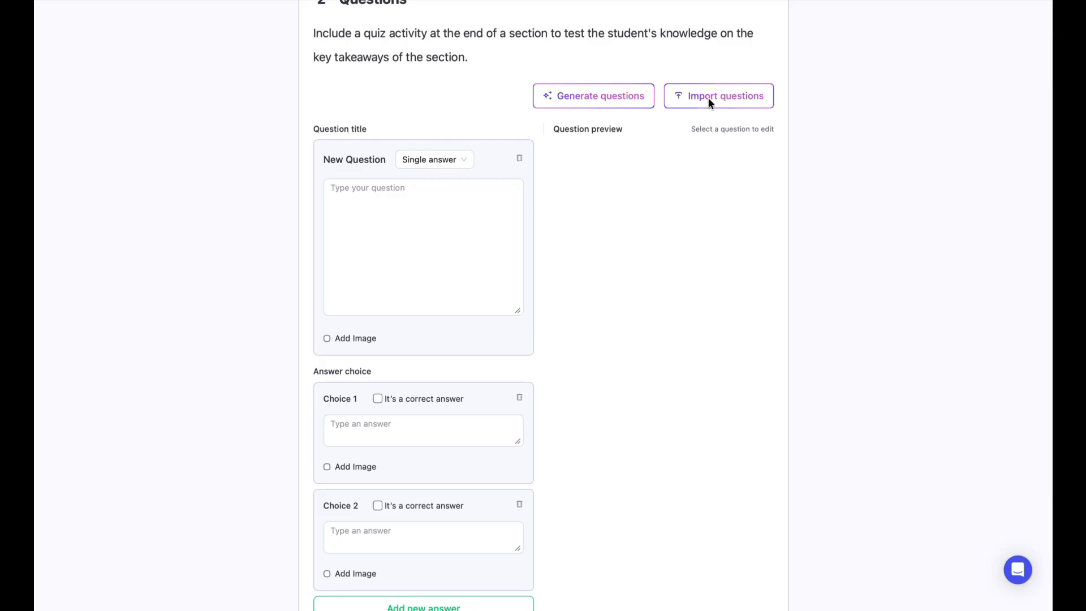
{"action": "left_click", "coordinate": [605, 94]}
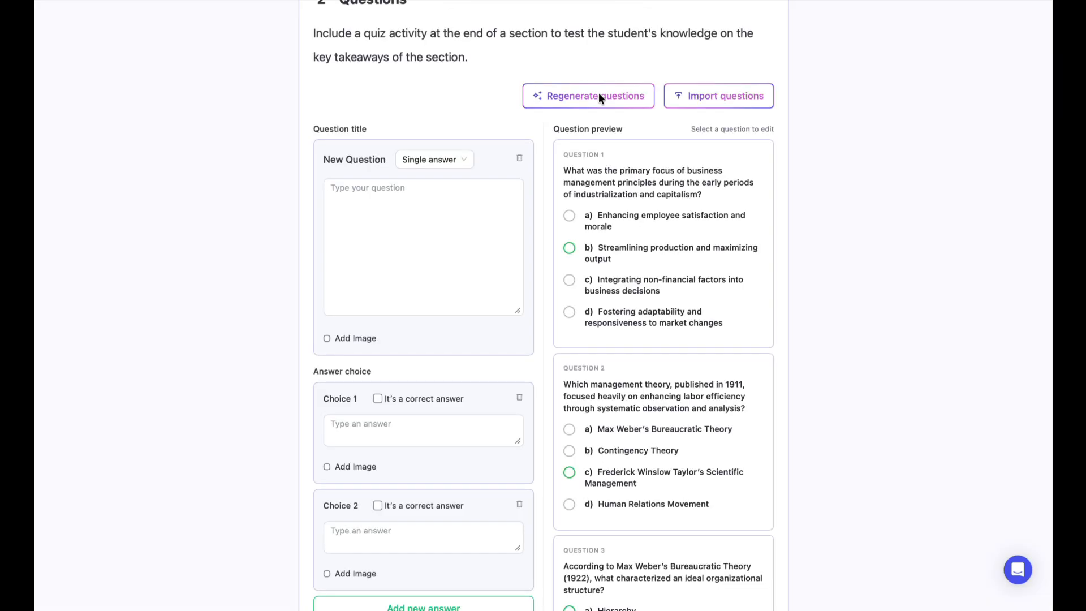
Review the generated questions and the explanation for the 1911 management theory question, and complete the quiz.
{"action": "scroll", "coordinate": [602, 134], "scroll_direction": "down", "scroll_amount": 1}
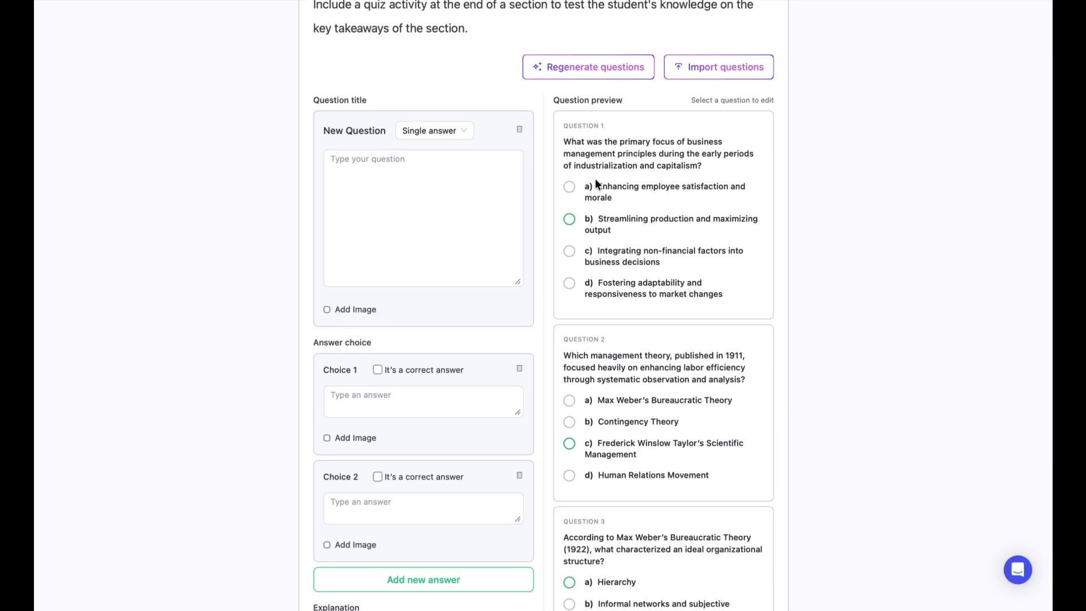
{"action": "scroll", "coordinate": [595, 180], "scroll_direction": "down", "scroll_amount": 3}
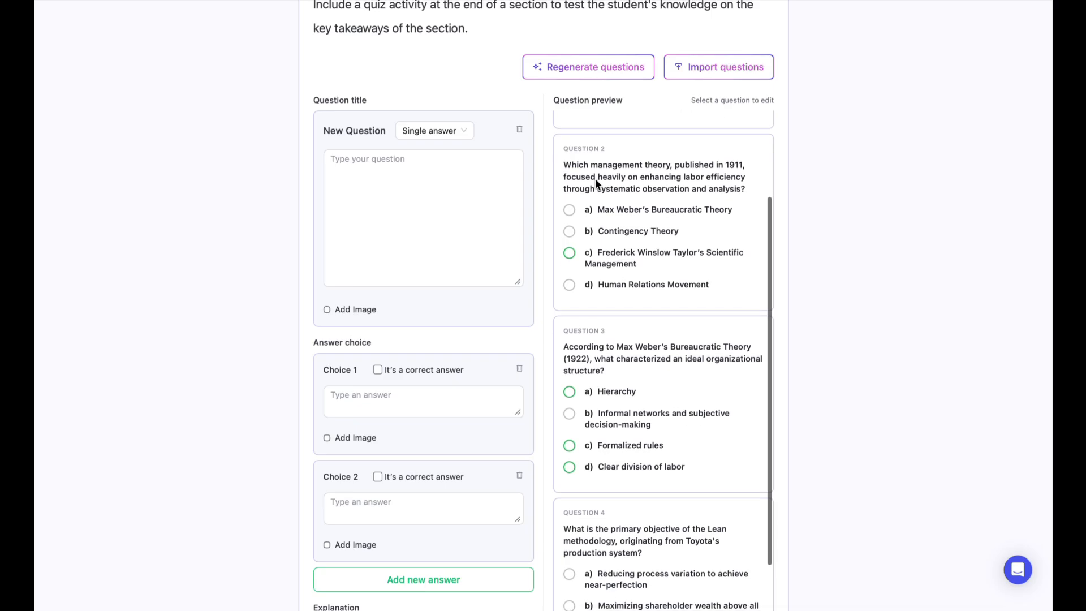
{"action": "left_click", "coordinate": [631, 177]}
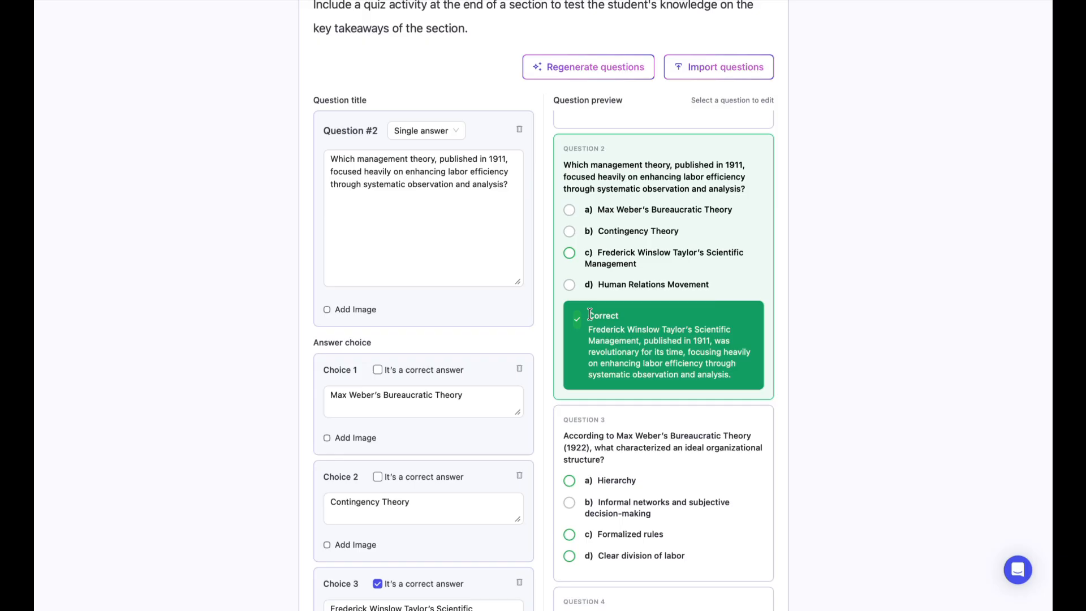
{"action": "scroll", "coordinate": [590, 315], "scroll_direction": "down", "scroll_amount": 1}
{"action": "scroll", "coordinate": [590, 314], "scroll_direction": "up", "scroll_amount": 6}
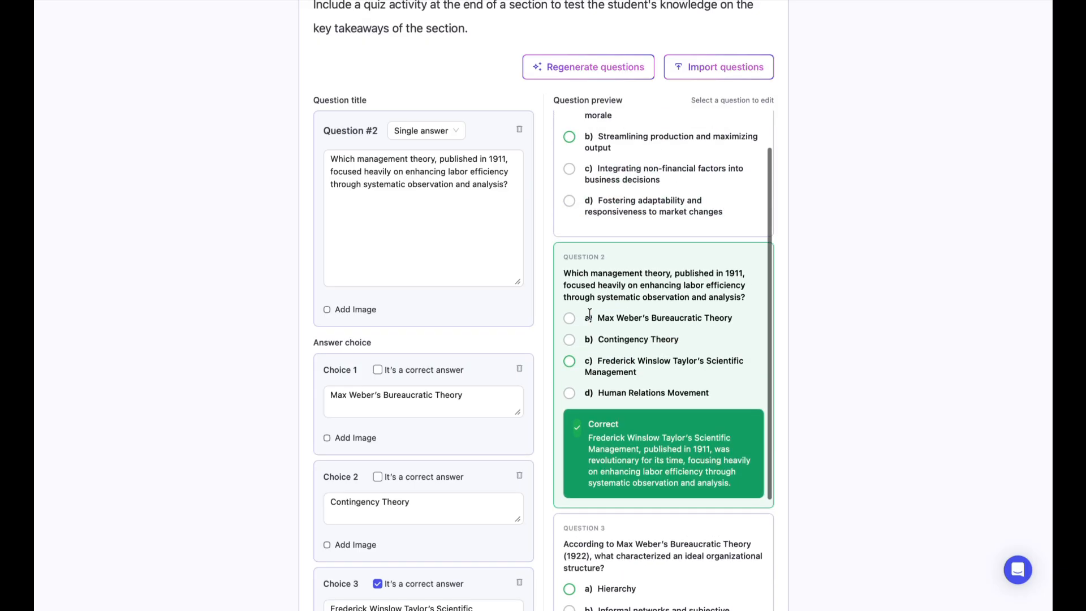
{"action": "left_click", "coordinate": [722, 50]}
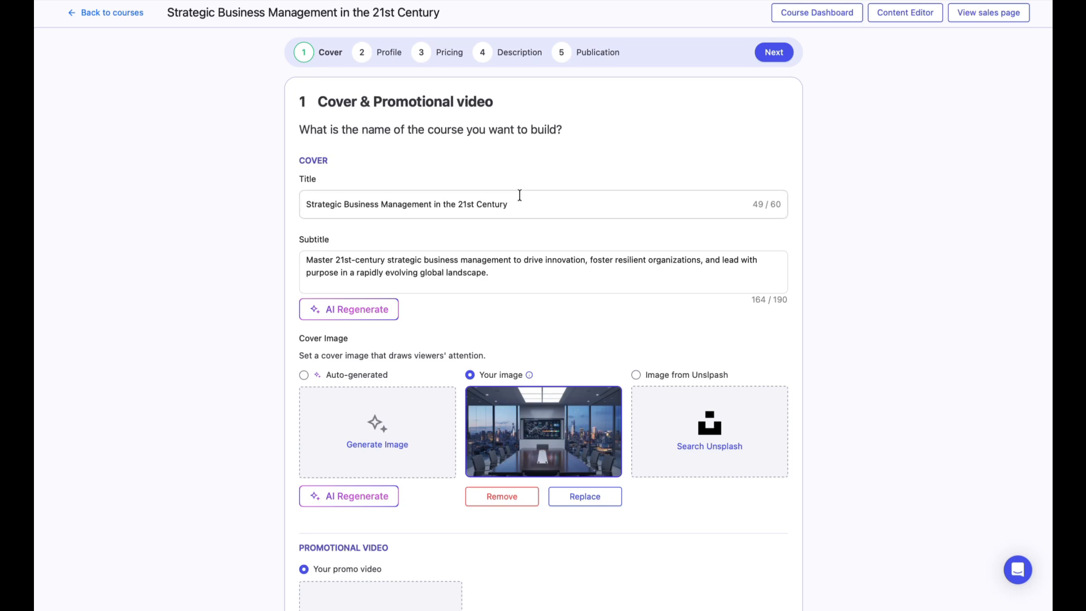
Examine the course subtitle, the cover image options and the promotional video upload on the Cover stage.
{"action": "left_click", "coordinate": [508, 265]}
{"action": "left_click", "coordinate": [505, 275]}
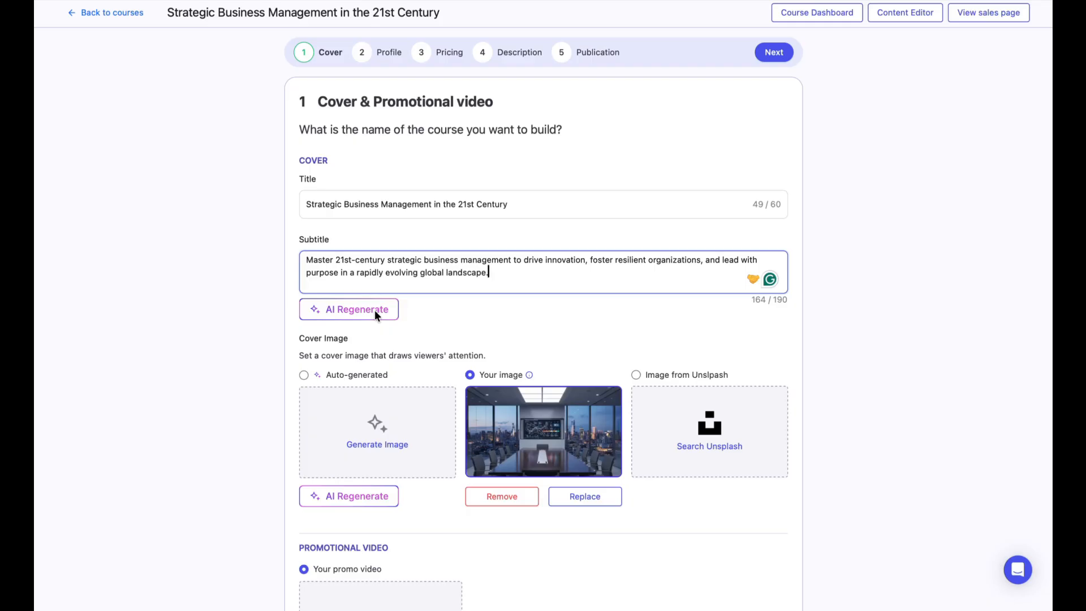
{"action": "left_click", "coordinate": [433, 317]}
{"action": "scroll", "coordinate": [433, 317], "scroll_direction": "down", "scroll_amount": 2}
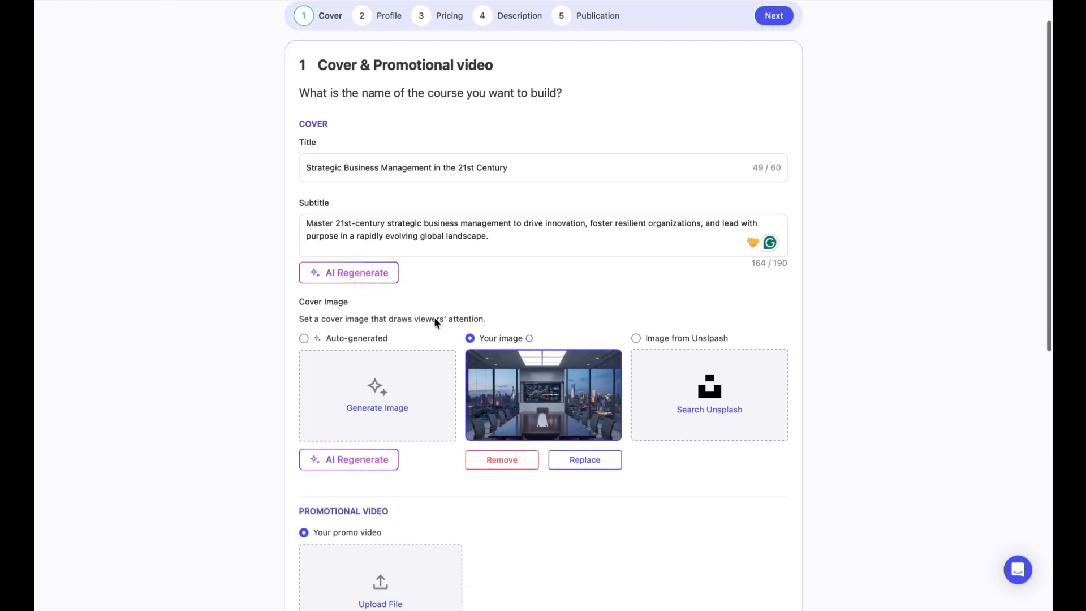
{"action": "scroll", "coordinate": [434, 322], "scroll_direction": "down", "scroll_amount": 2}
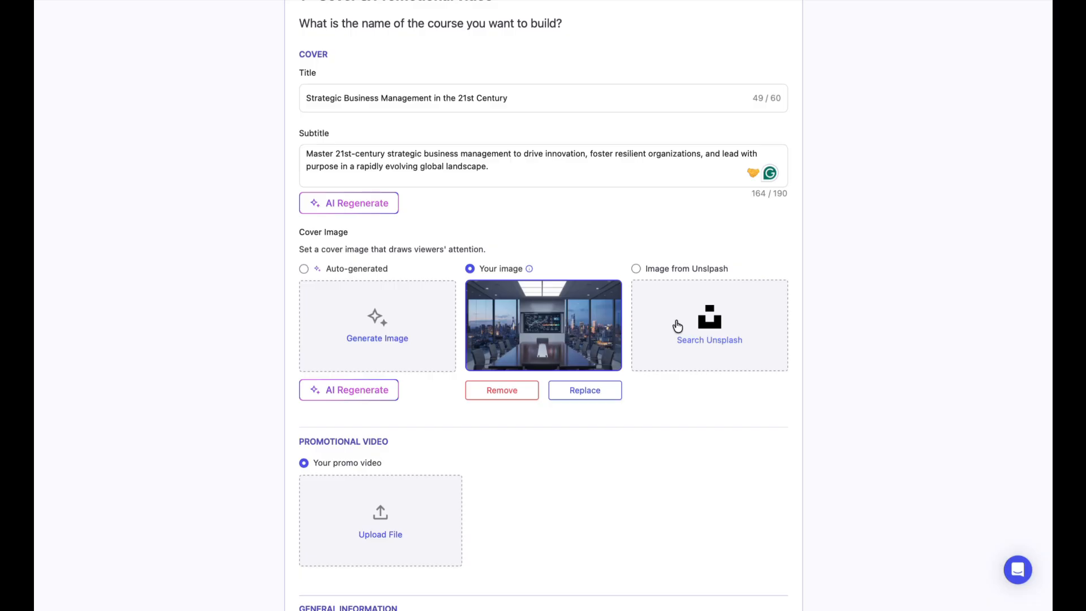
Check the categories, language and Worldwide region, save the Cover stage and view the instructor profile.
{"action": "scroll", "coordinate": [677, 326], "scroll_direction": "down", "scroll_amount": 6}
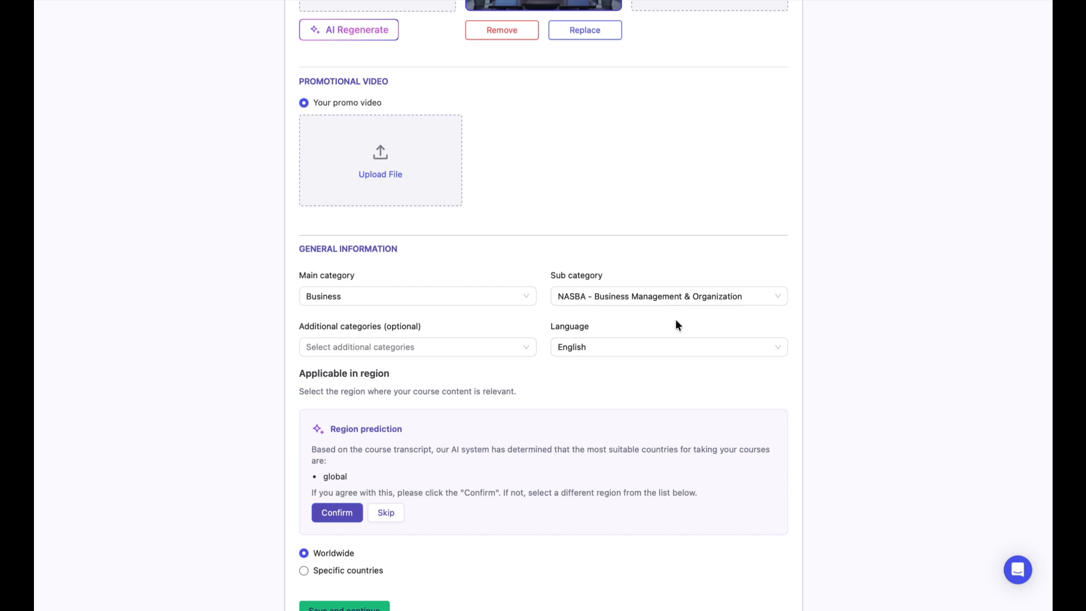
{"action": "scroll", "coordinate": [676, 324], "scroll_direction": "down", "scroll_amount": 1}
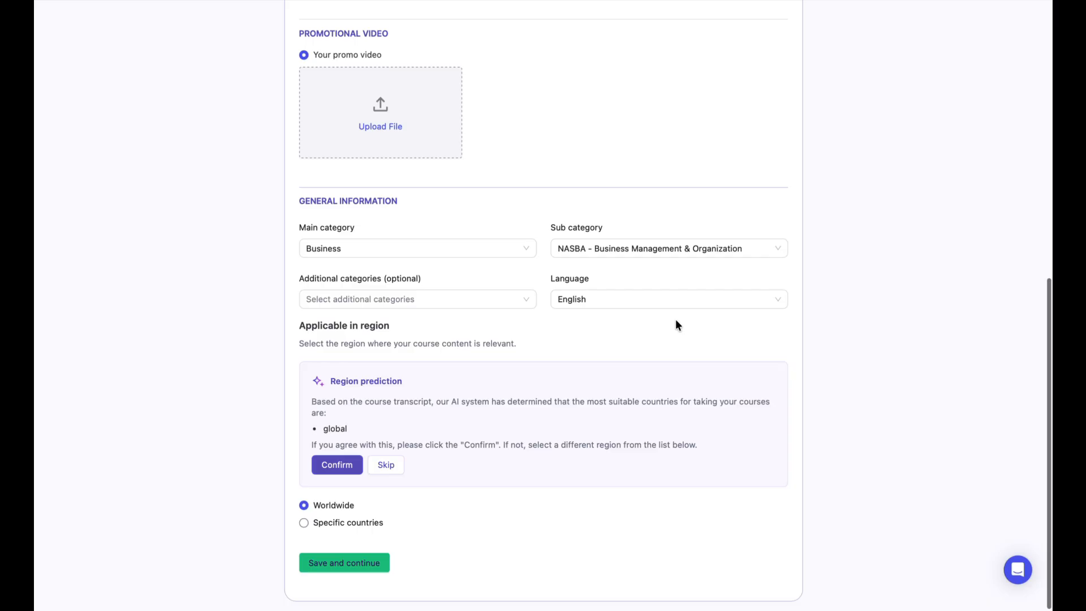
{"action": "left_click", "coordinate": [378, 561]}
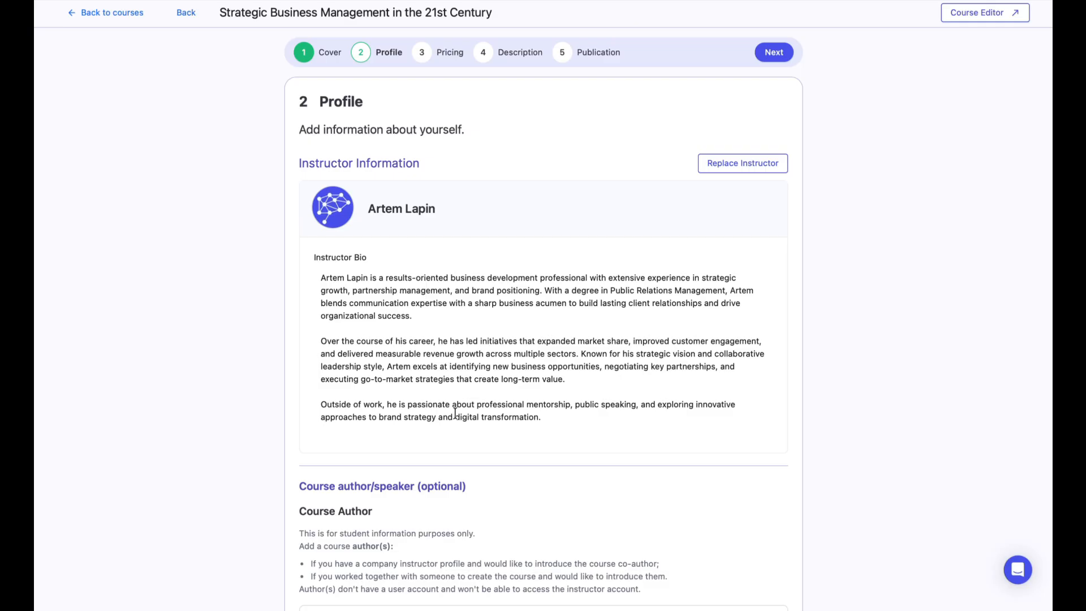
{"action": "scroll", "coordinate": [456, 413], "scroll_direction": "down", "scroll_amount": 1}
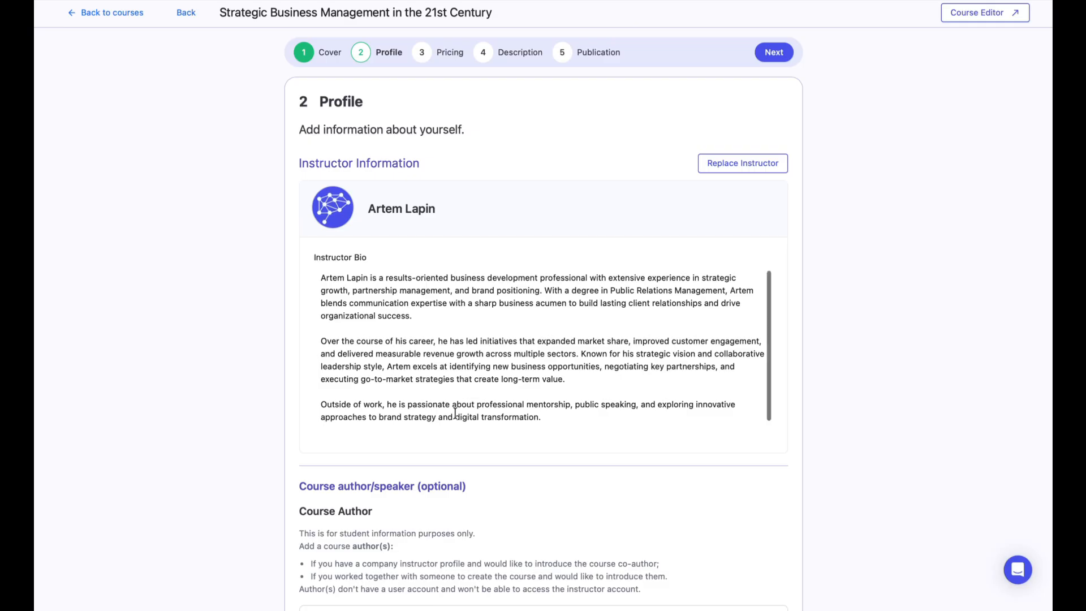
Save the instructor profile without adding a course author, and save an instructor fee of 50 CAD on the Pricing stage.
{"action": "scroll", "coordinate": [389, 480], "scroll_direction": "down", "scroll_amount": 2}
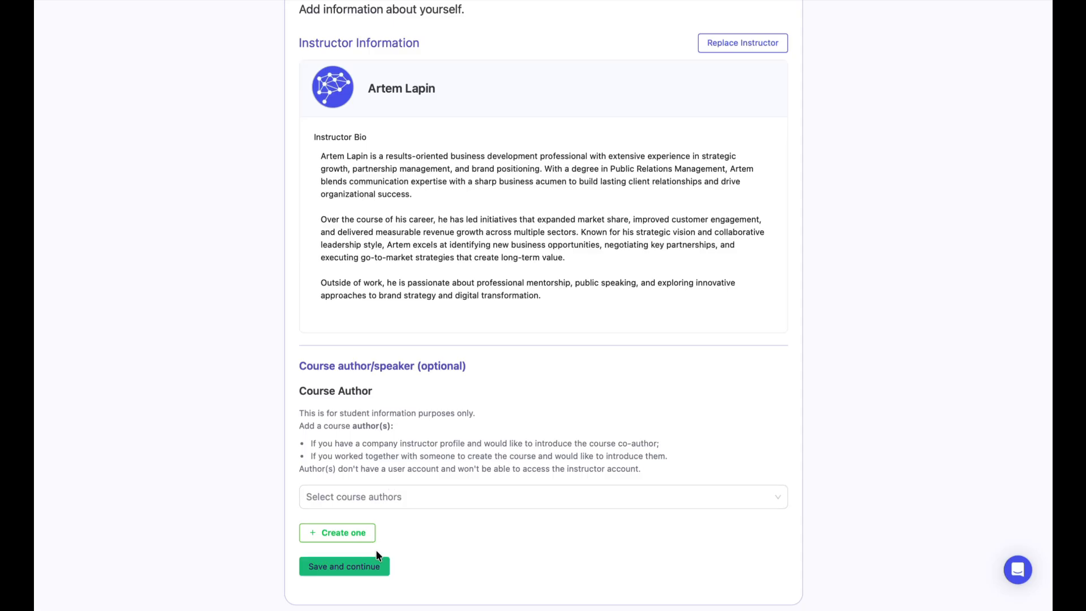
{"action": "left_click", "coordinate": [369, 567]}
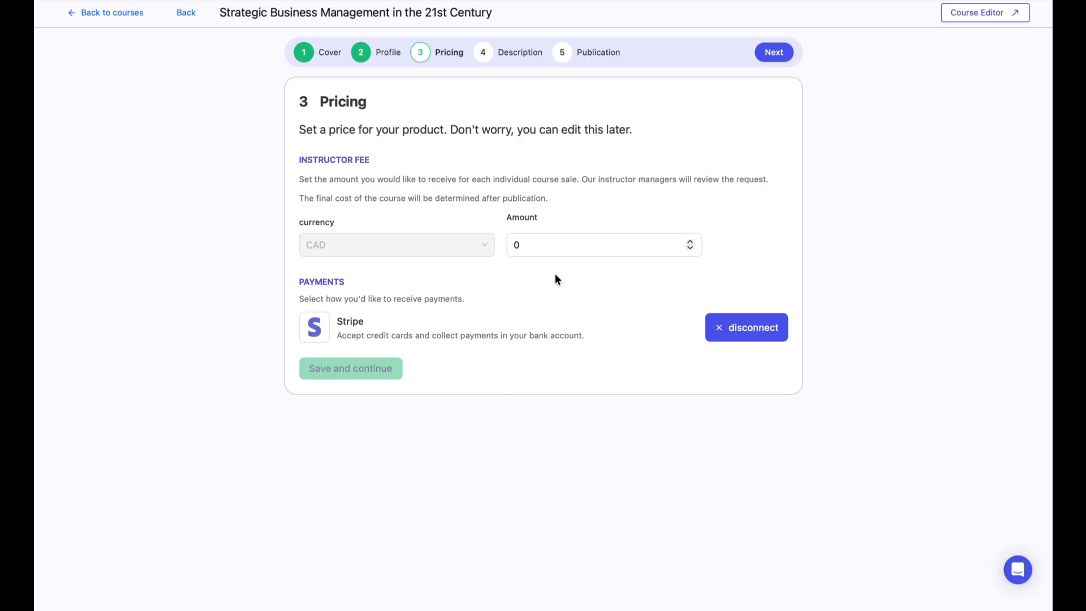
{"action": "left_click", "coordinate": [545, 250]}
{"action": "key", "text": "BackSpace"}
{"action": "type", "text": "50"}
{"action": "left_click", "coordinate": [525, 300]}
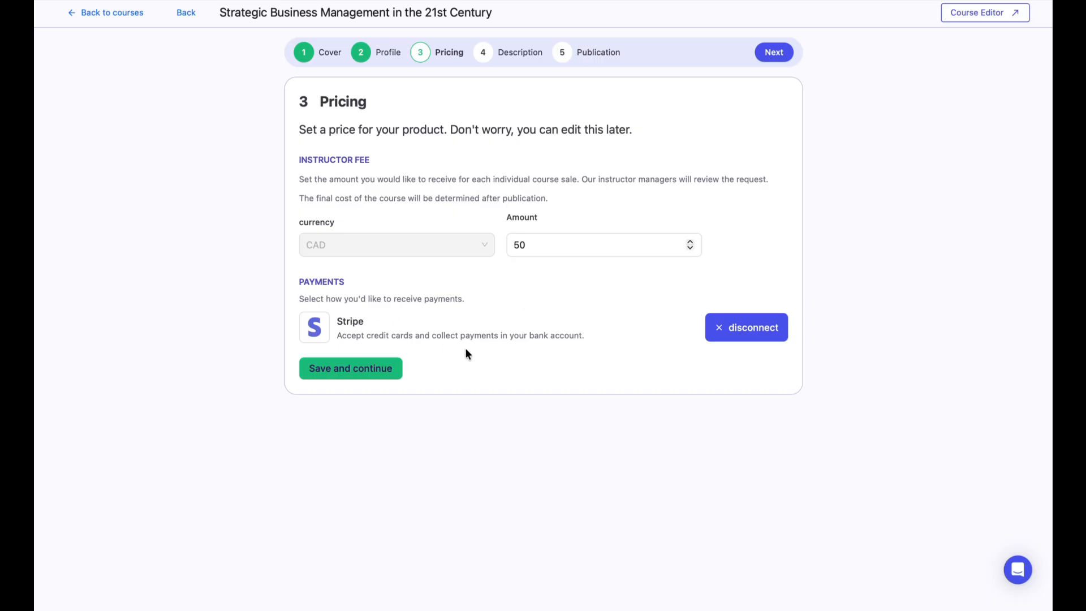
{"action": "left_click", "coordinate": [362, 373]}
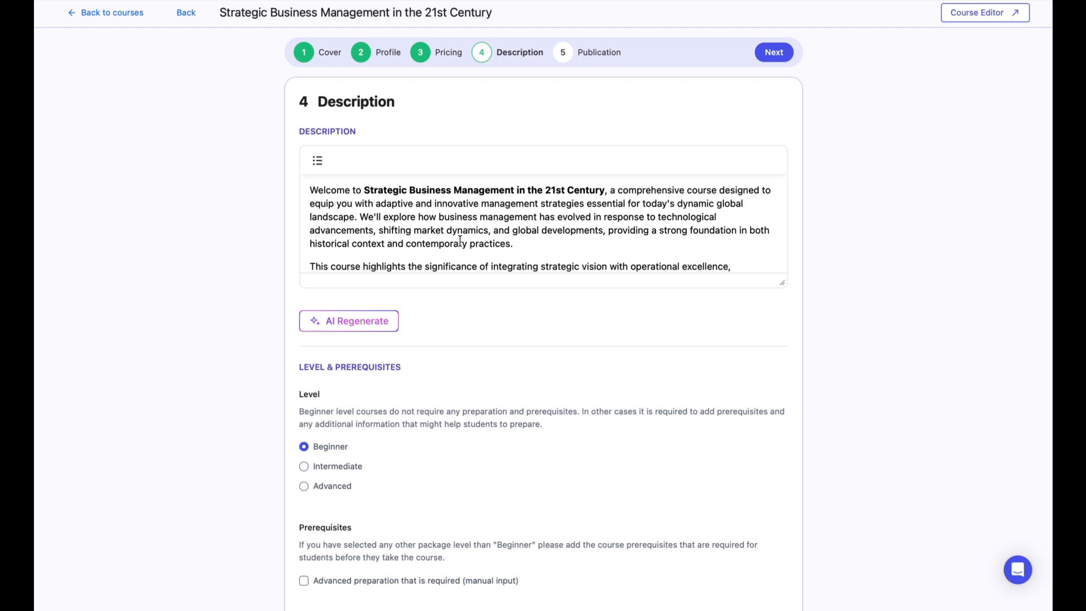
Review the course description, level, tags and learning objectives, and save the Description stage to reach Publication.
{"action": "scroll", "coordinate": [460, 241], "scroll_direction": "down", "scroll_amount": 10}
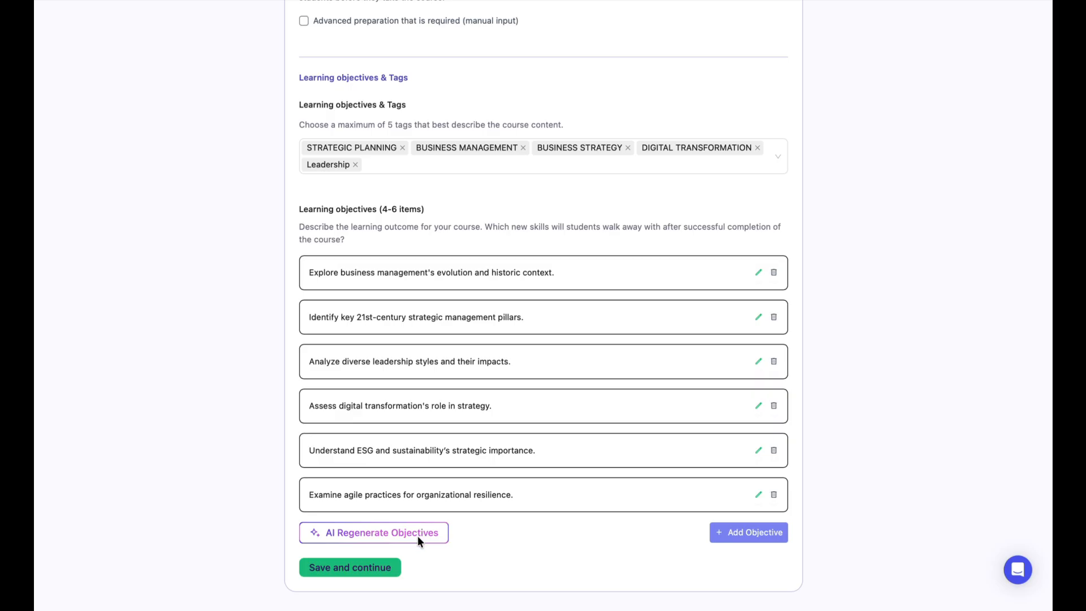
{"action": "left_click", "coordinate": [365, 570]}
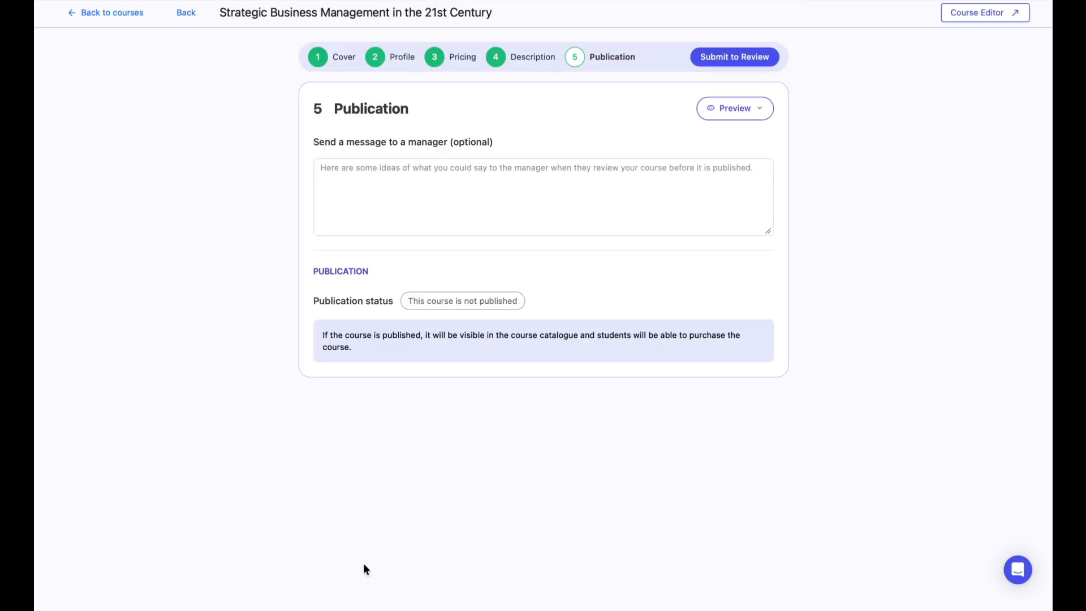